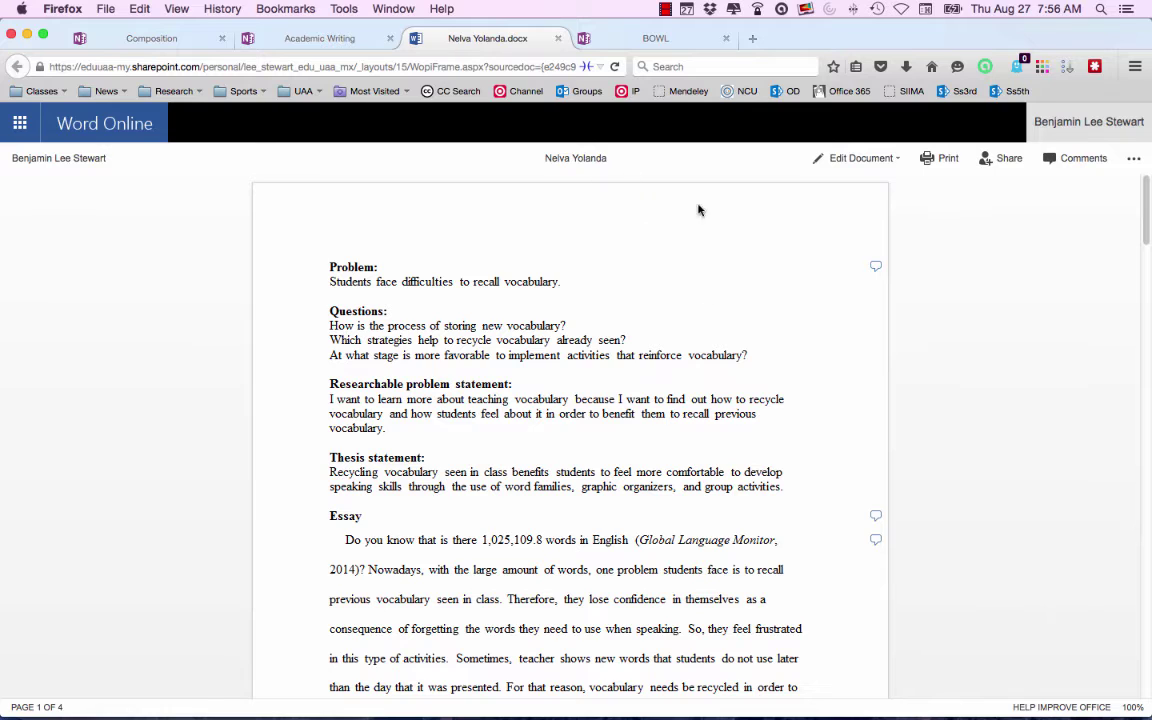
Step: Switch the essay from Word Online editing to the desktop Microsoft Word app
{"action": "left_click", "coordinate": [860, 160]}
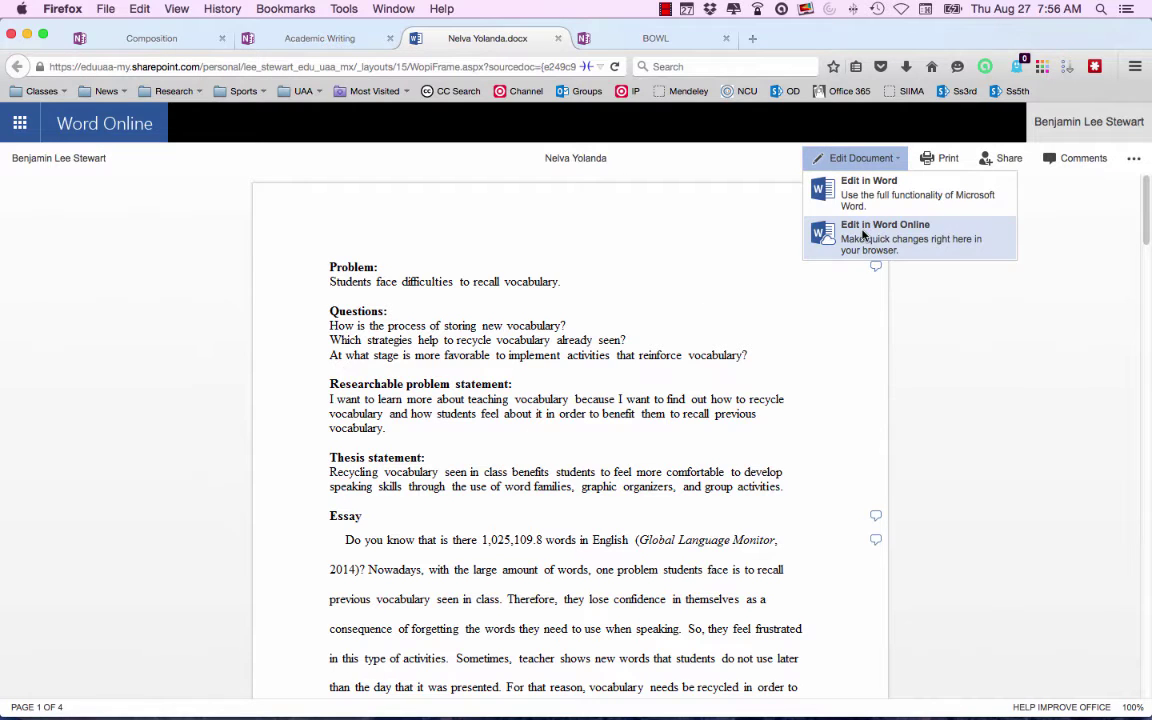
{"action": "left_click", "coordinate": [815, 232]}
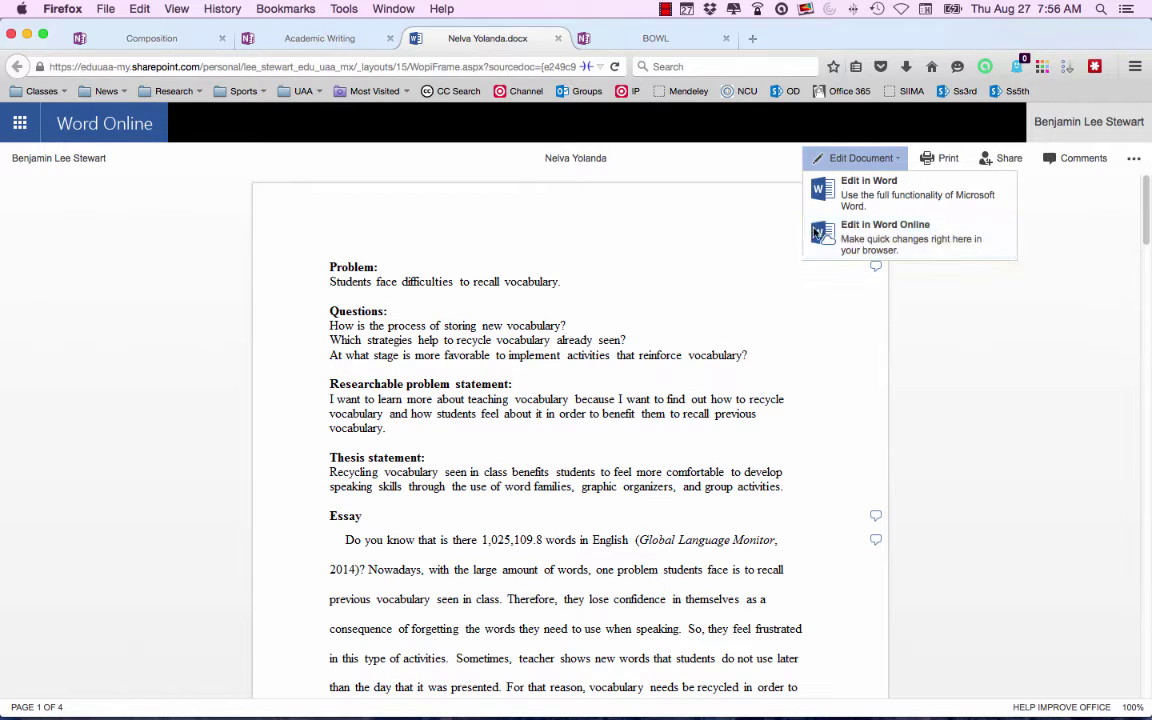
{"action": "left_click", "coordinate": [872, 238]}
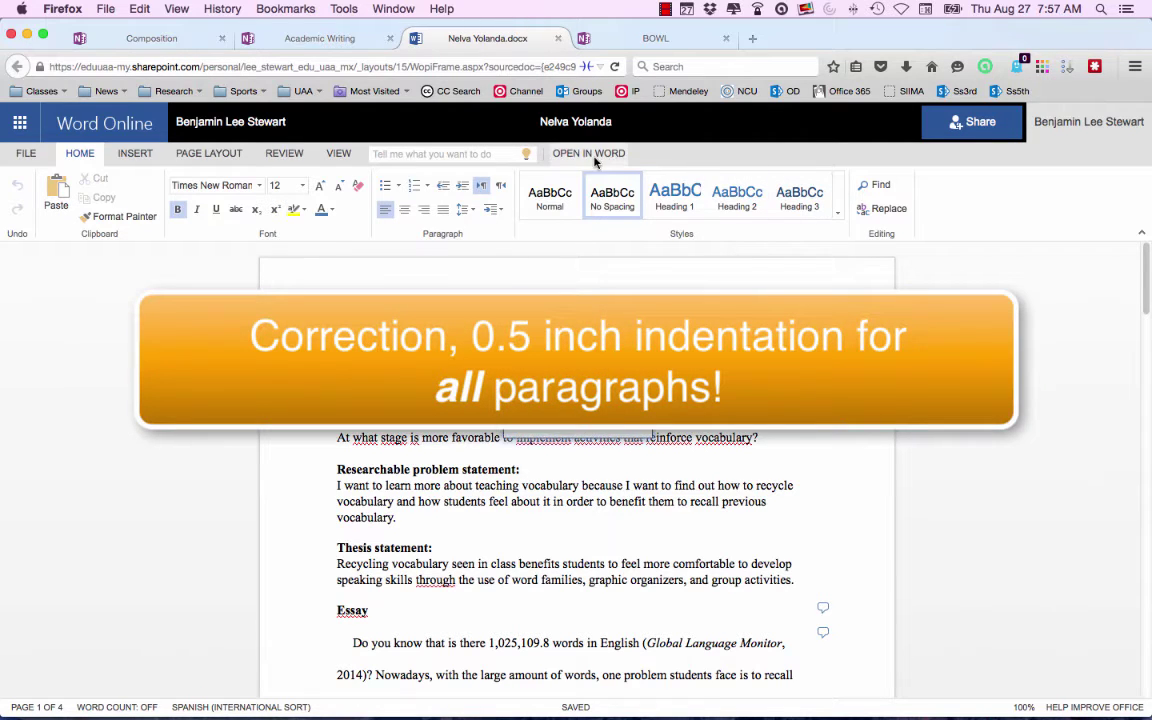
{"action": "left_click", "coordinate": [589, 153]}
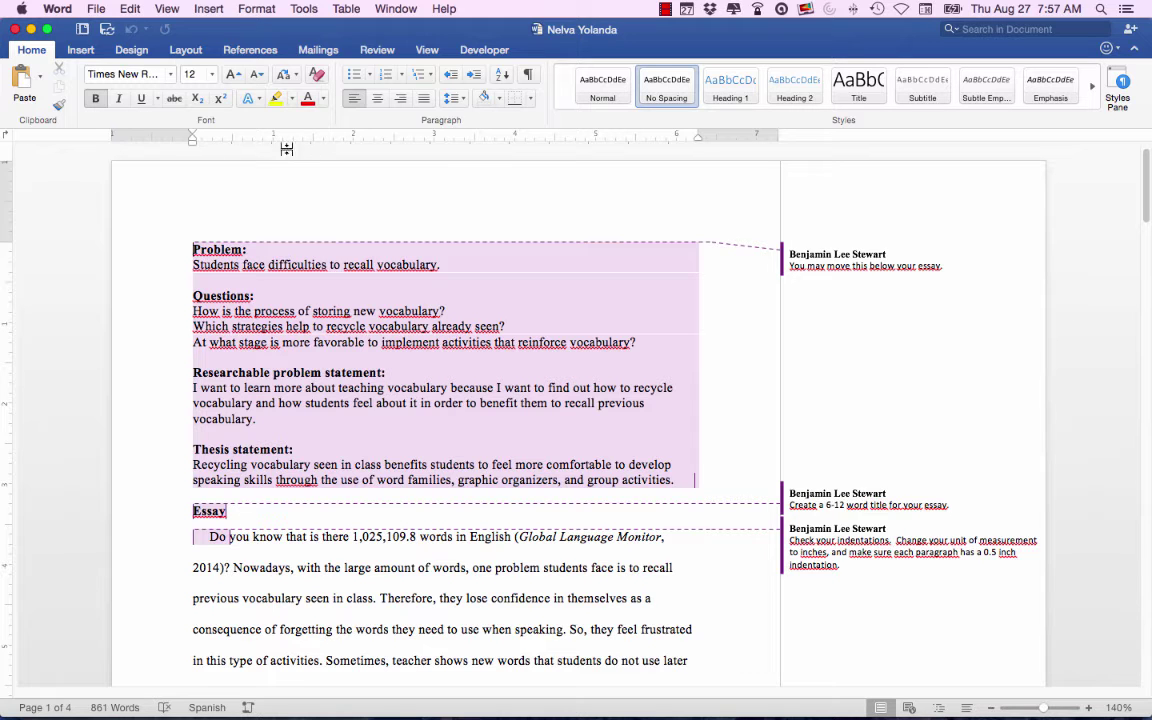
Step: Toggle the Ruler off and back on in the View tab so it shows above the page
{"action": "left_click", "coordinate": [430, 52]}
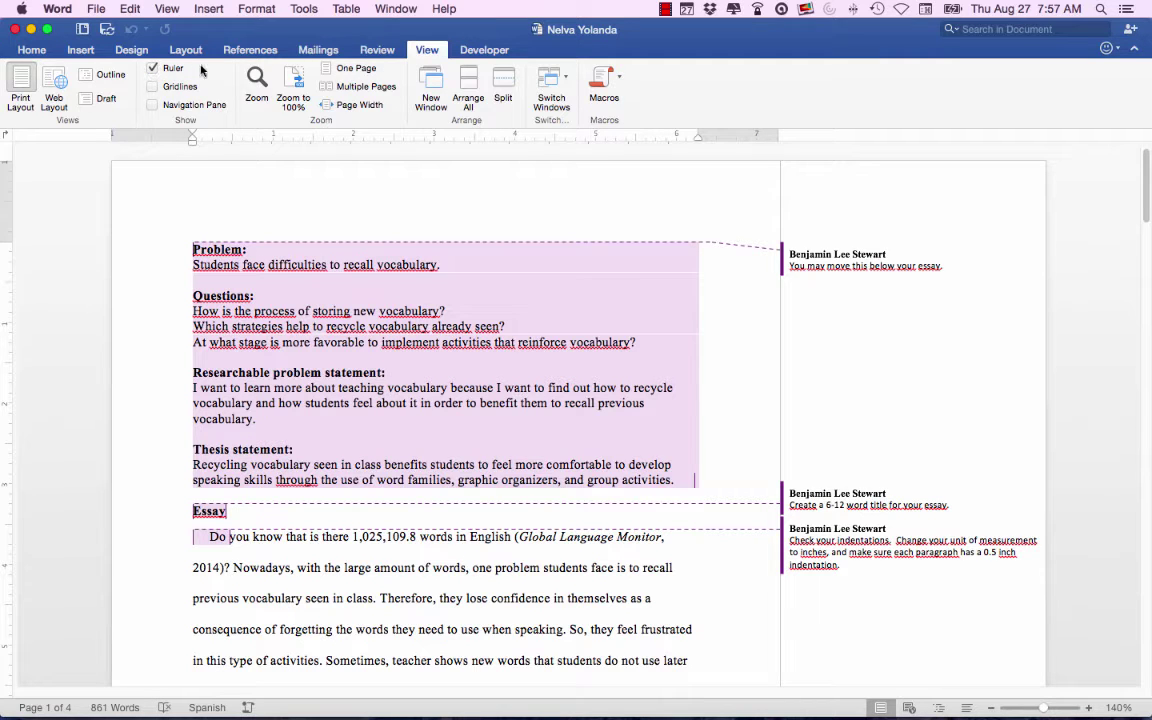
{"action": "left_click", "coordinate": [152, 68]}
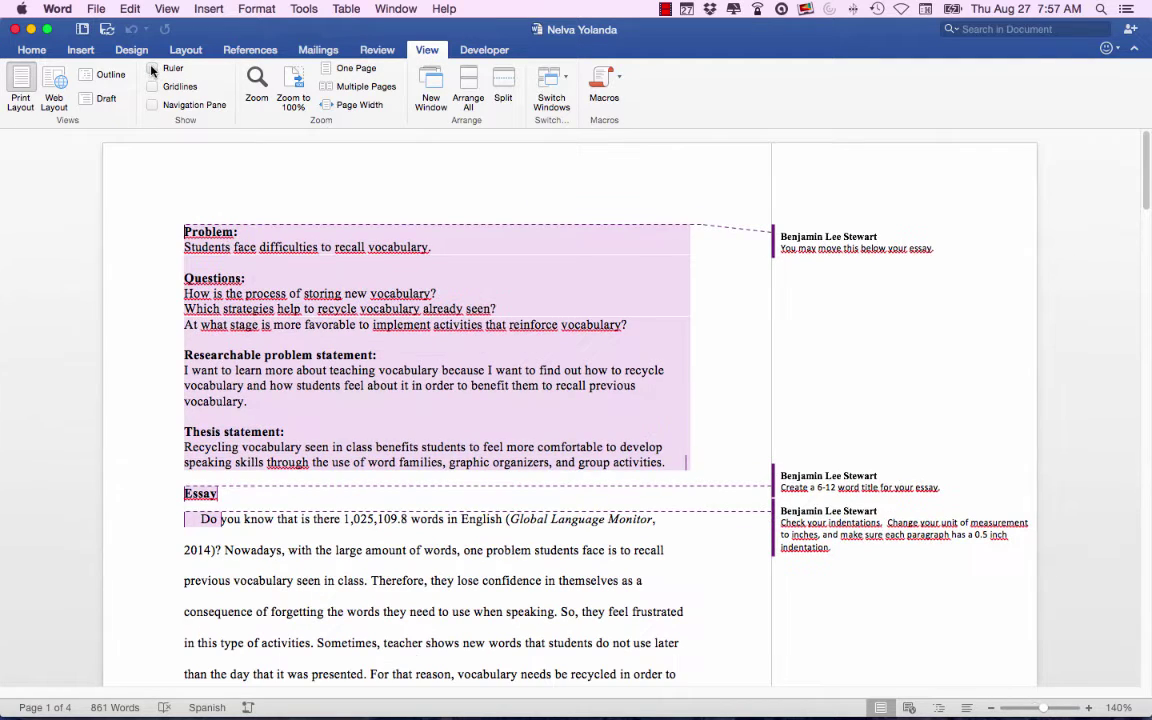
{"action": "left_click", "coordinate": [152, 68]}
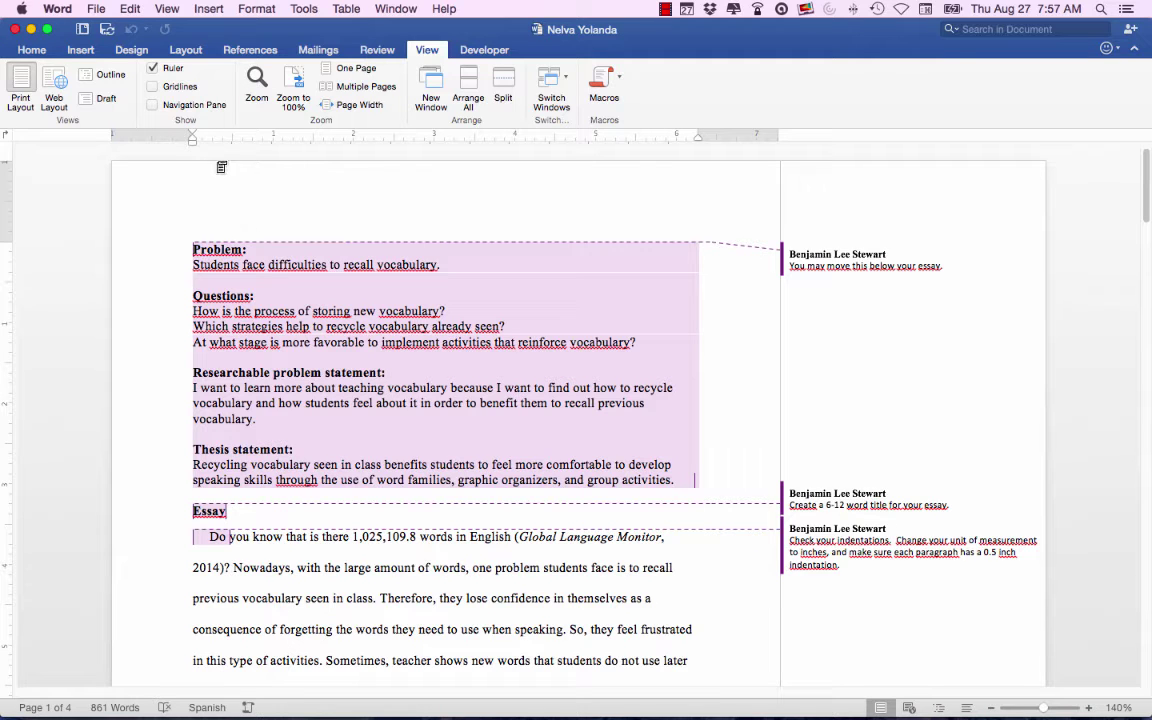
{"action": "left_click", "coordinate": [96, 9]}
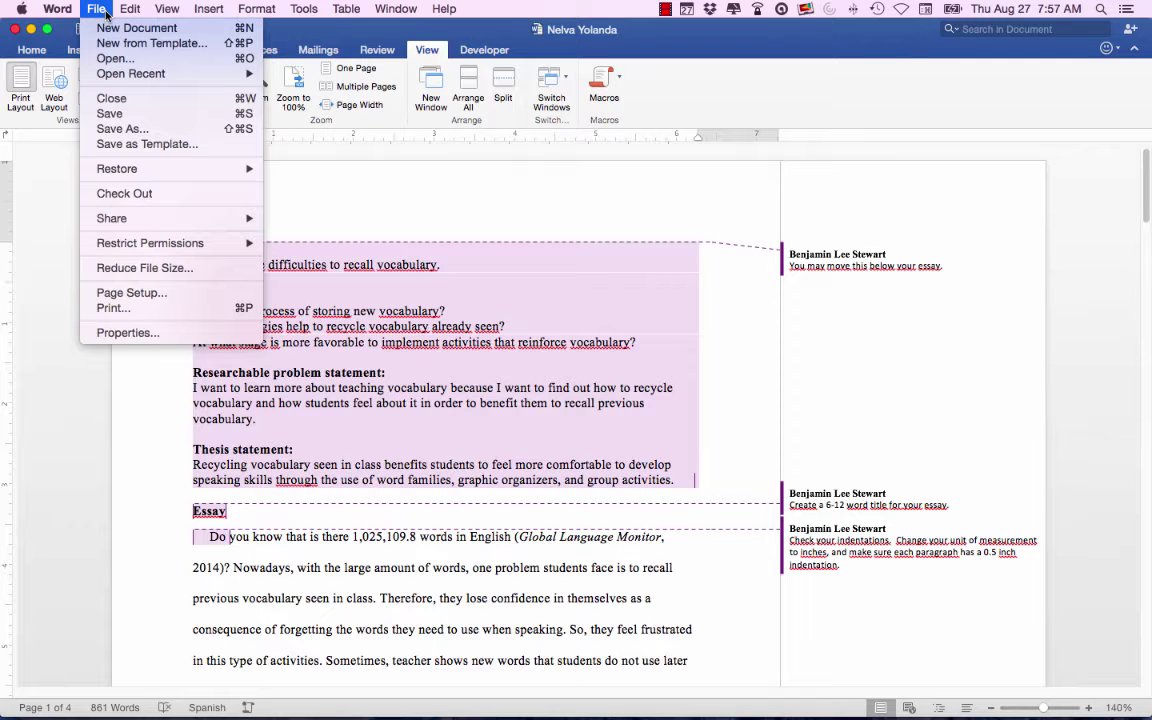
Step: Set Word's General preferences to show measurements in Inches and close Preferences
{"action": "mouse_move", "coordinate": [62, 12]}
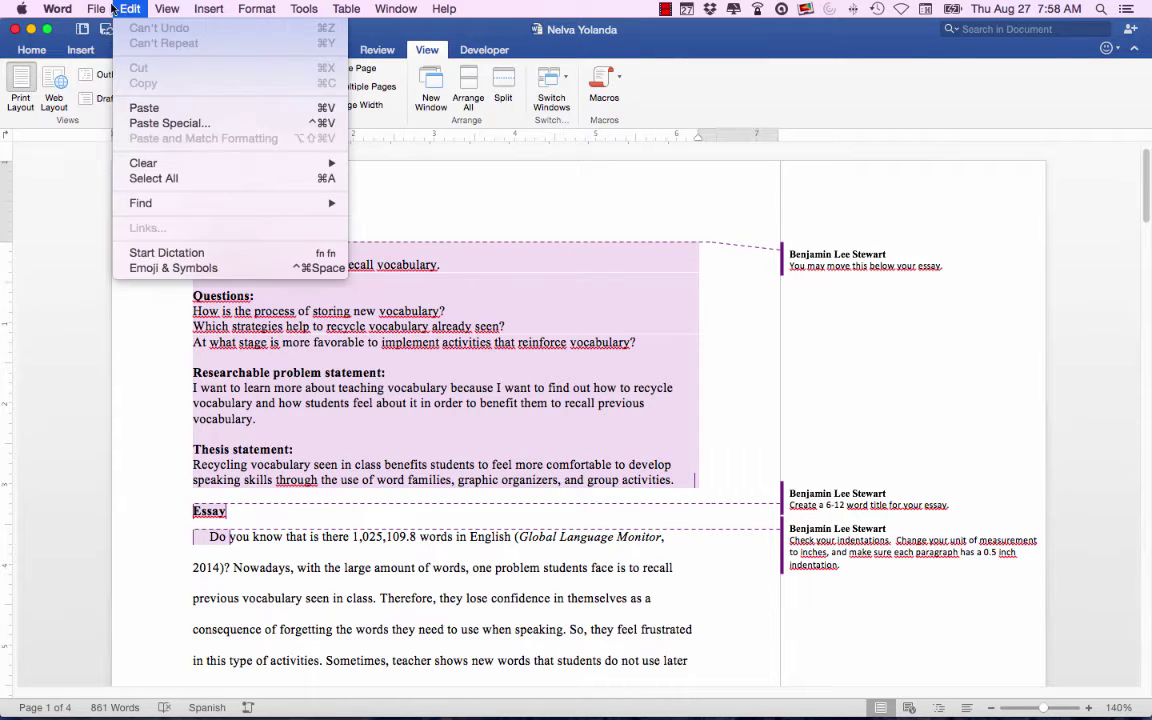
{"action": "mouse_move", "coordinate": [97, 10]}
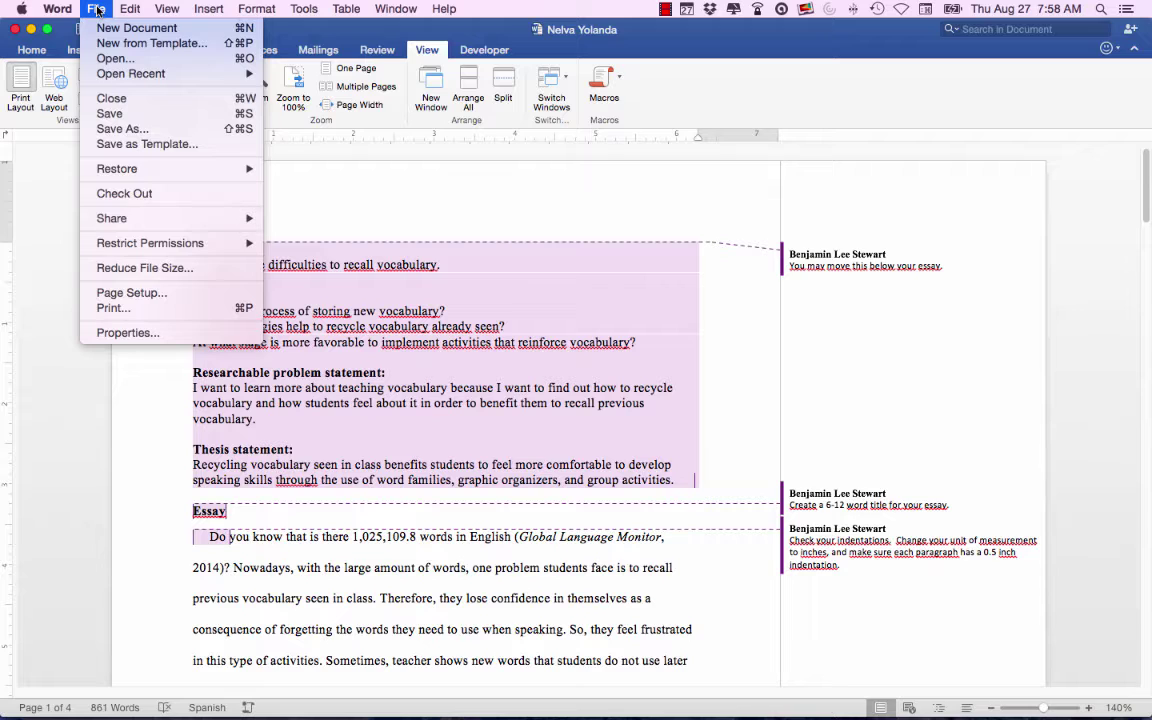
{"action": "left_click", "coordinate": [82, 52]}
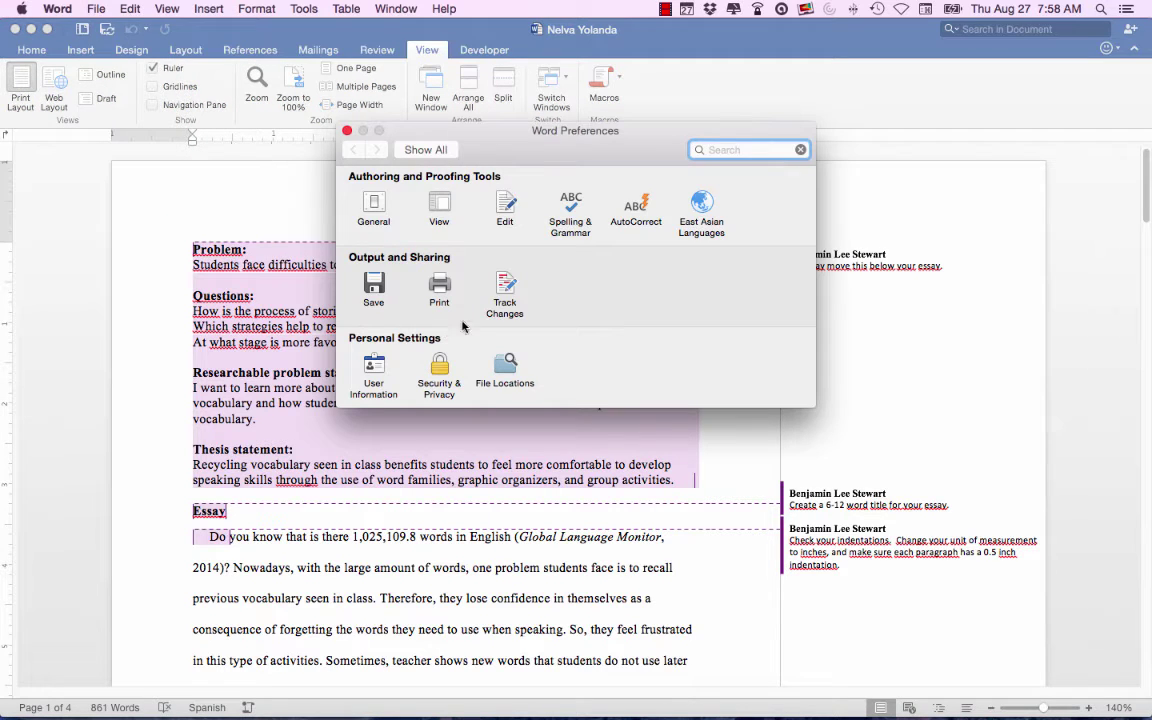
{"action": "left_click", "coordinate": [373, 206]}
{"action": "left_click", "coordinate": [580, 338]}
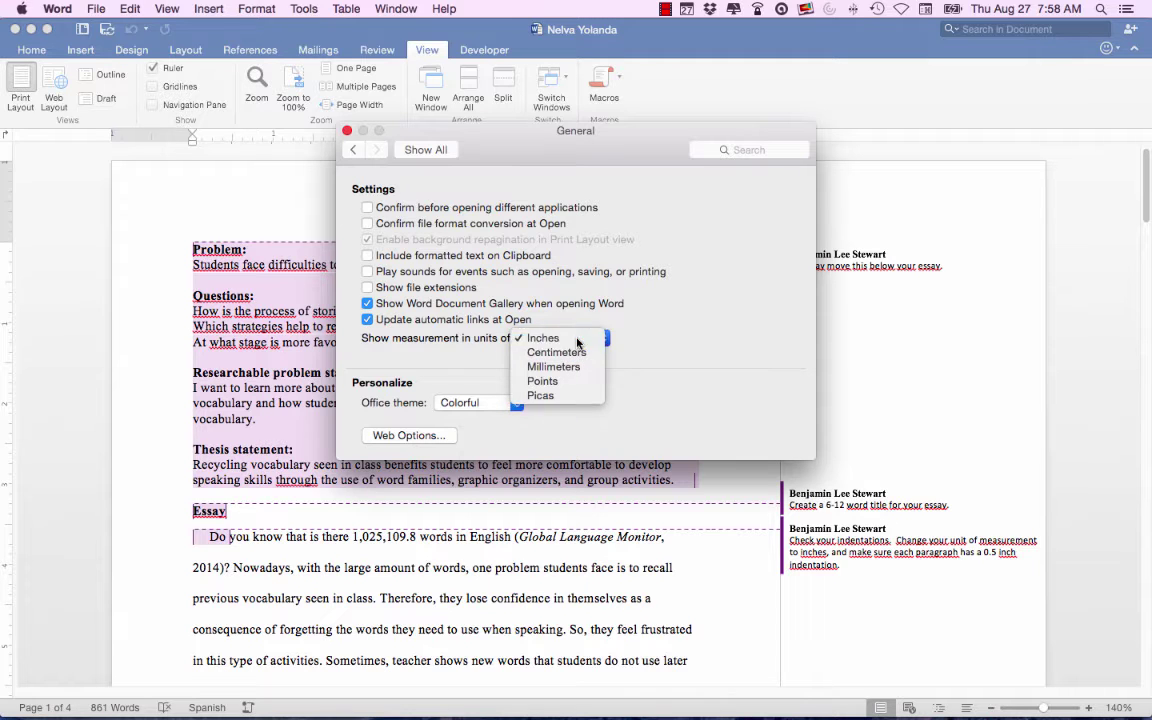
{"action": "left_click", "coordinate": [577, 341]}
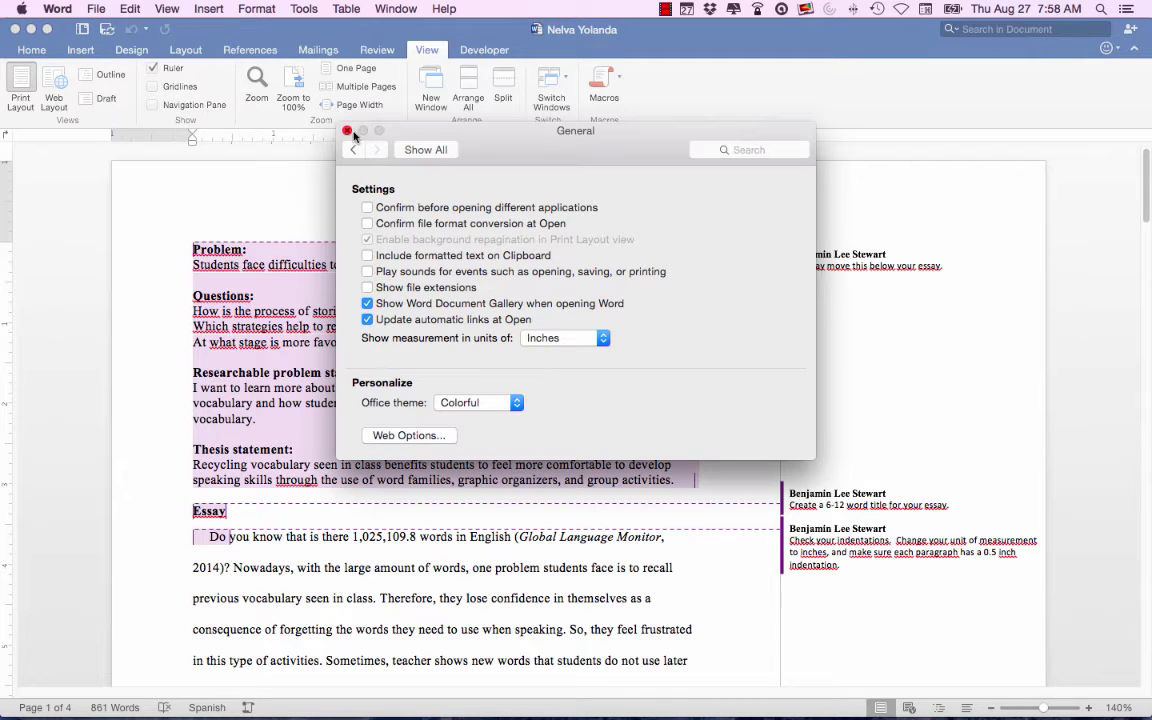
{"action": "left_click", "coordinate": [347, 131]}
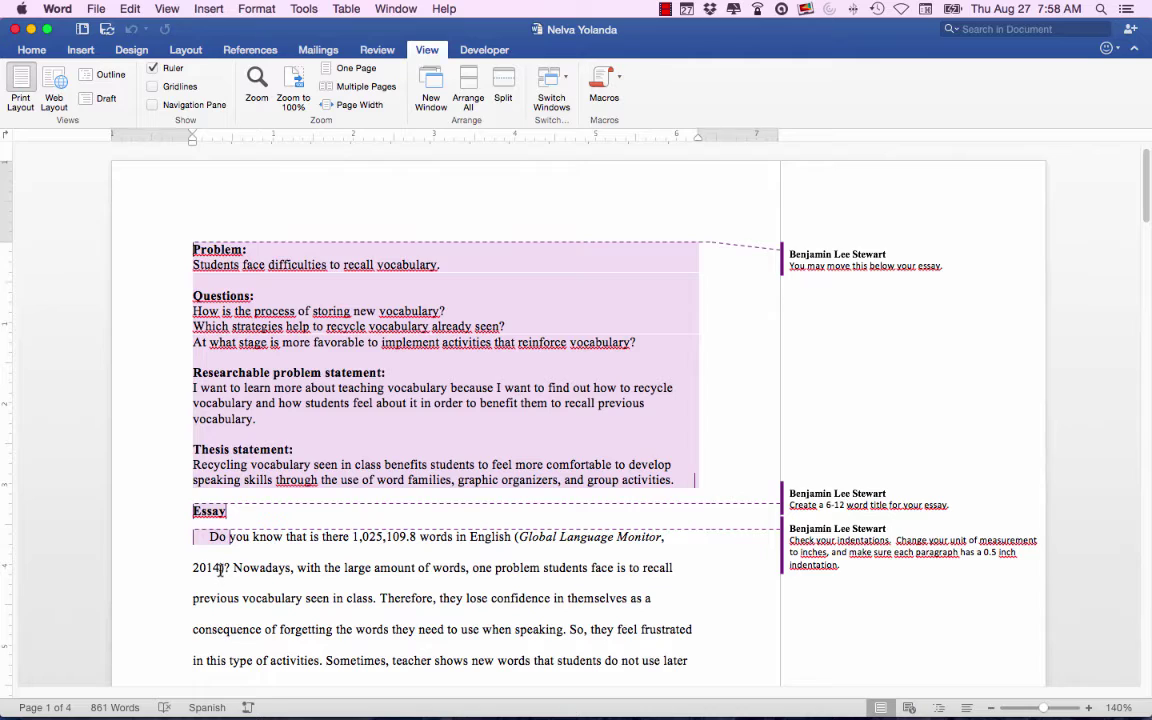
Step: Delete the old tab indent before "Do you know"
{"action": "left_click_drag", "start_coordinate": [208, 537], "coordinate": [190, 133]}
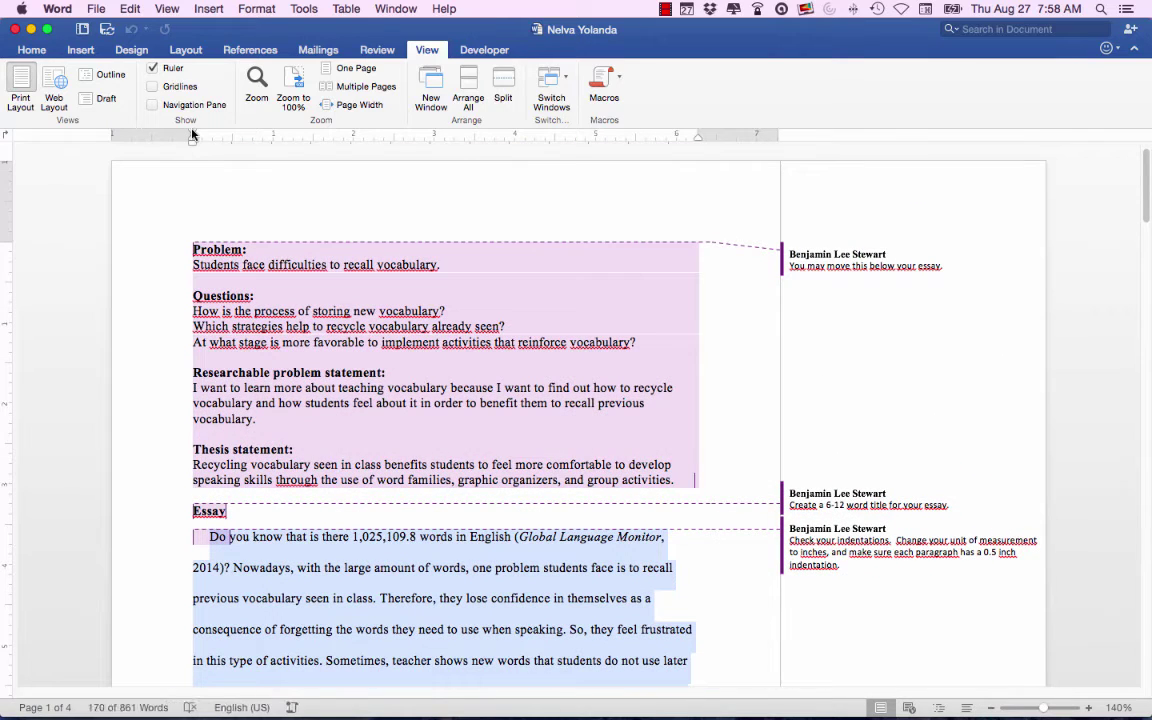
{"action": "left_click", "coordinate": [294, 629]}
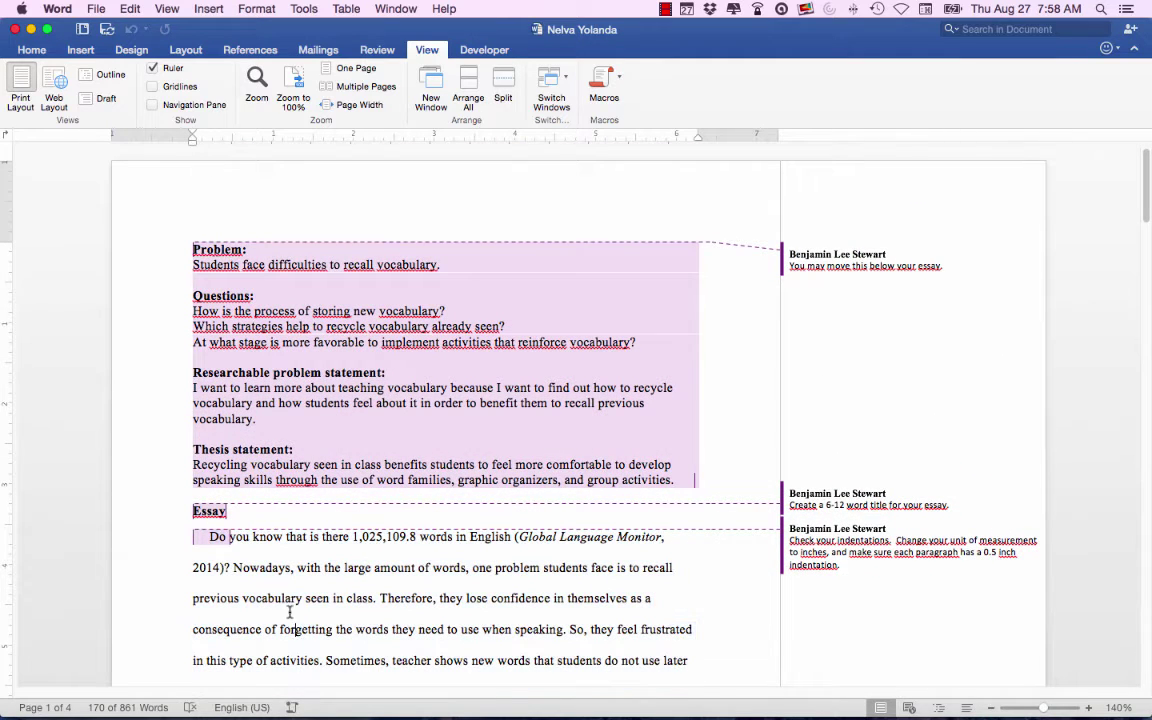
{"action": "double_click", "coordinate": [215, 540]}
{"action": "left_click", "coordinate": [228, 540]}
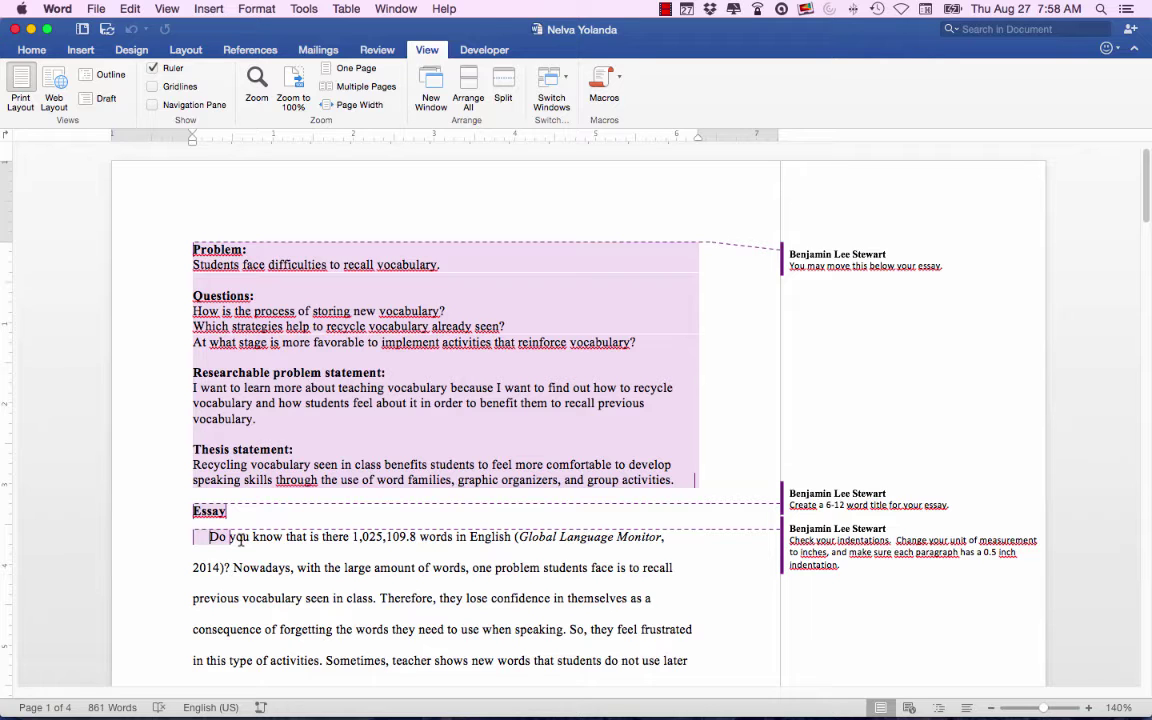
{"action": "key", "text": "BackSpace"}
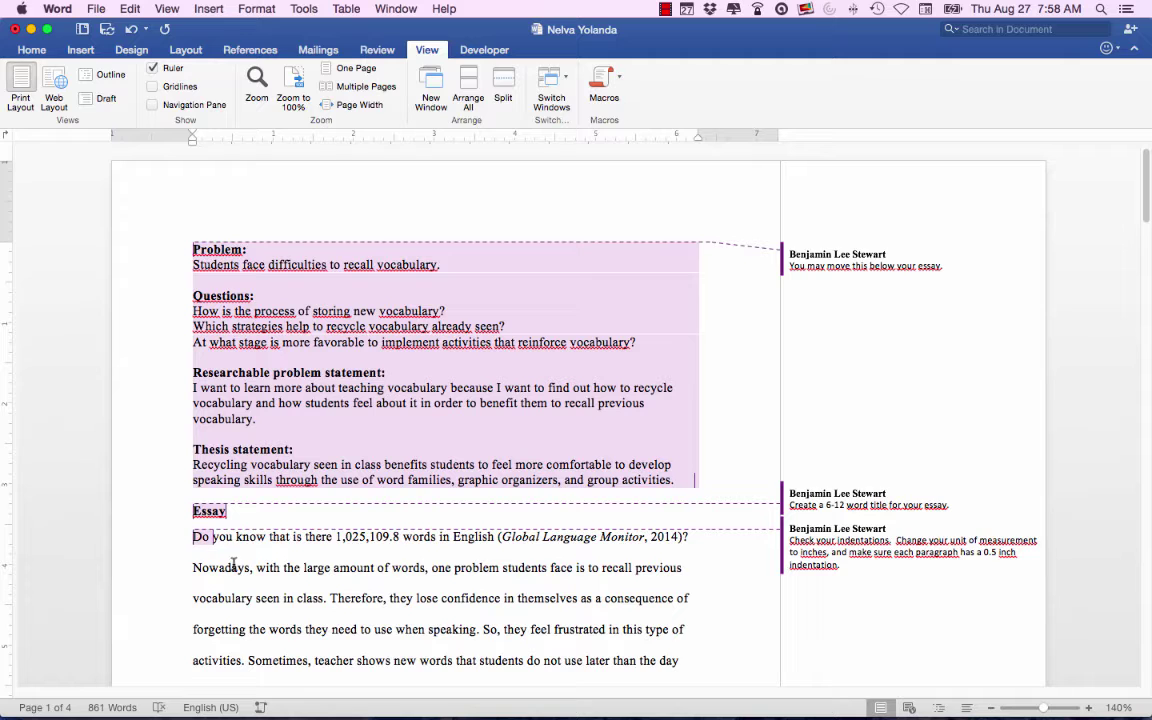
Step: Give the paragraphs from "Do you know" through "Word families" a 0.5-inch first-line indent
{"action": "left_click", "coordinate": [325, 599], "text": "shift"}
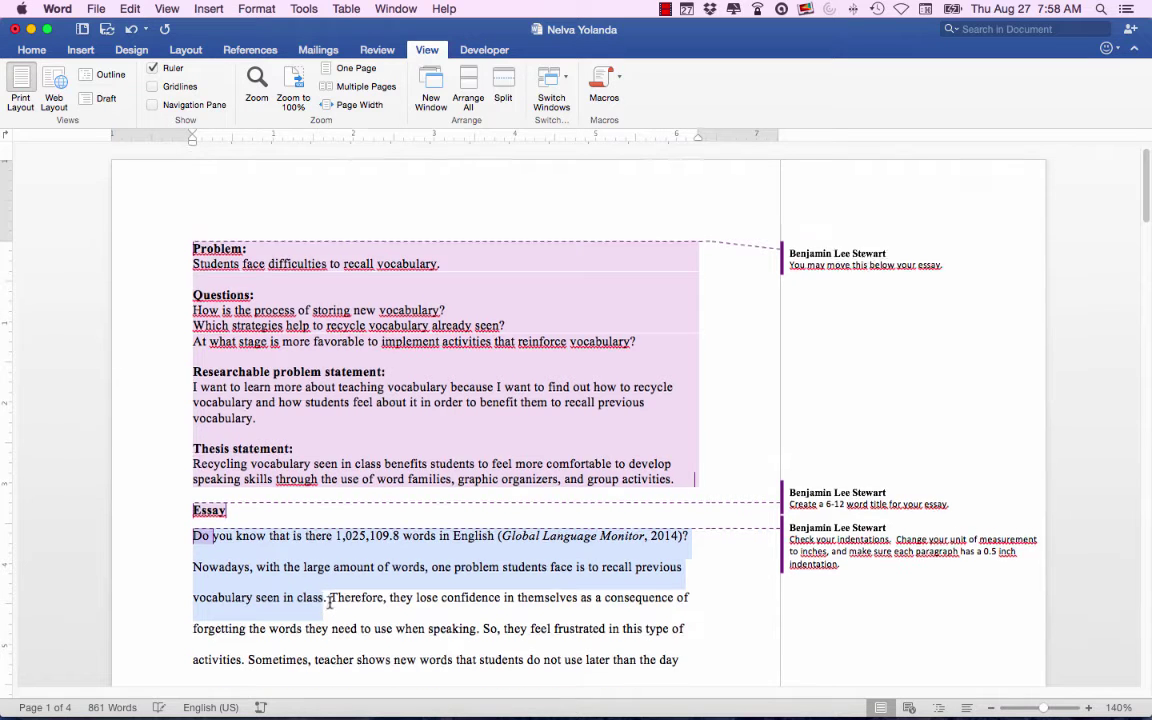
{"action": "scroll", "coordinate": [320, 660], "scroll_direction": "down", "scroll_amount": 4}
{"action": "left_click", "coordinate": [320, 667], "text": "shift"}
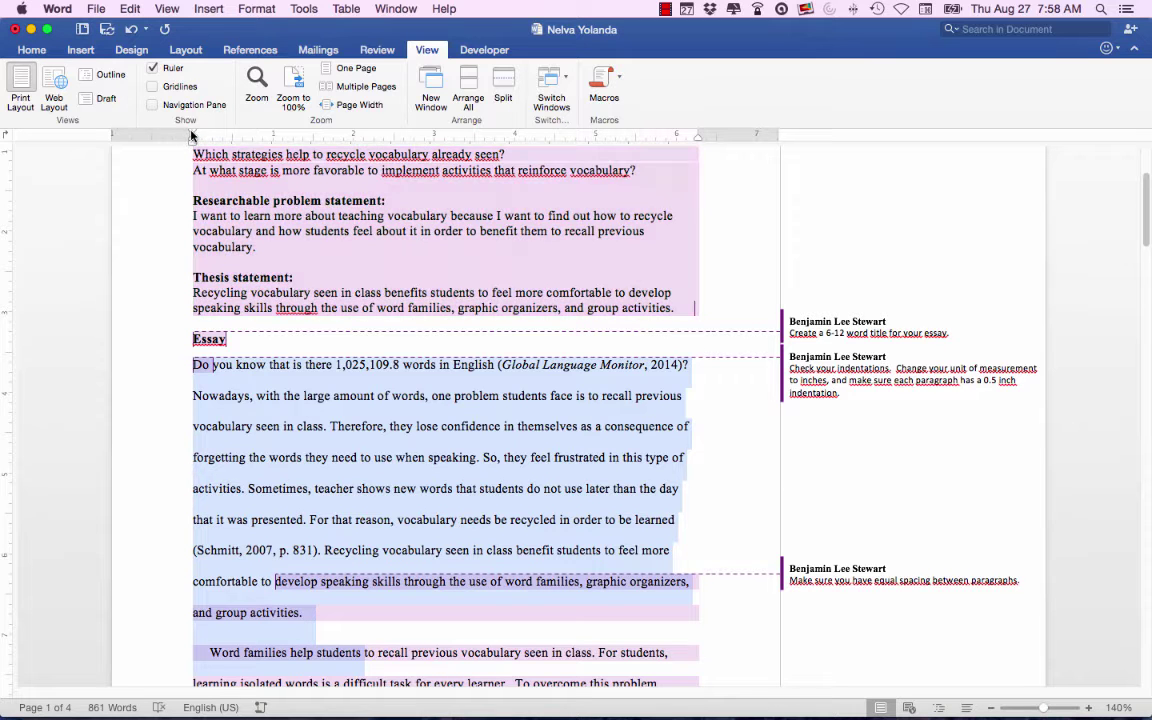
{"action": "left_click_drag", "start_coordinate": [193, 135], "coordinate": [233, 137]}
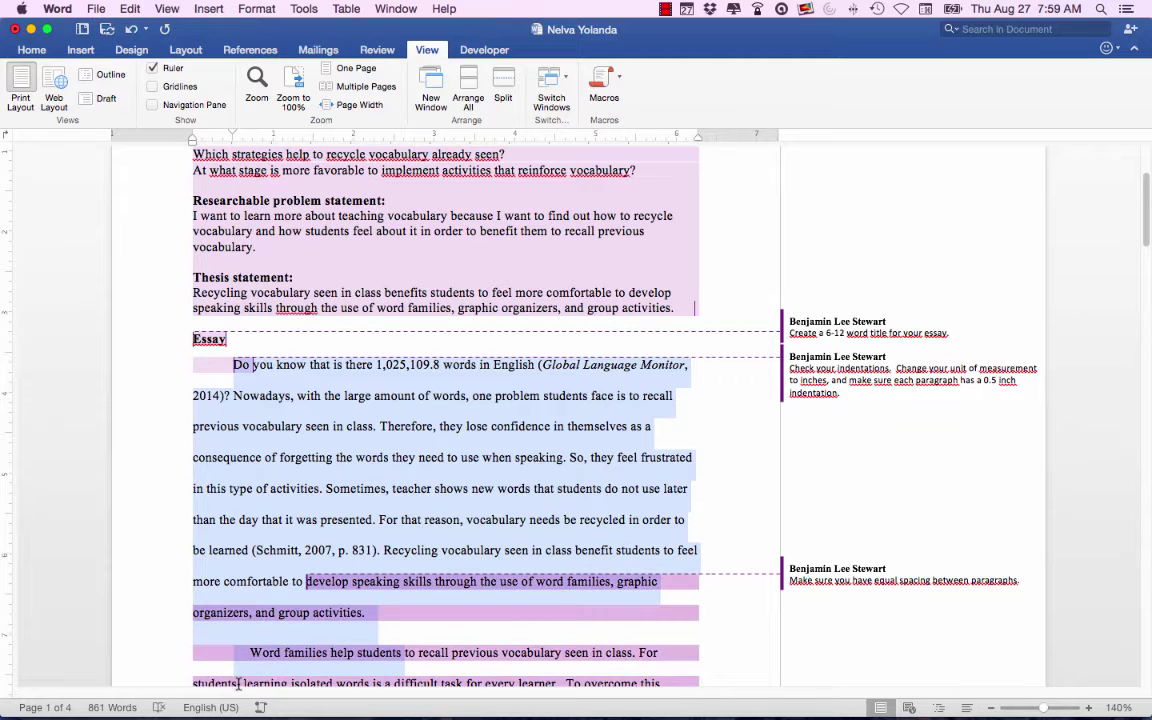
Step: Remove the stray spacing before "Word families" and start it as a new paragraph
{"action": "left_click", "coordinate": [232, 652]}
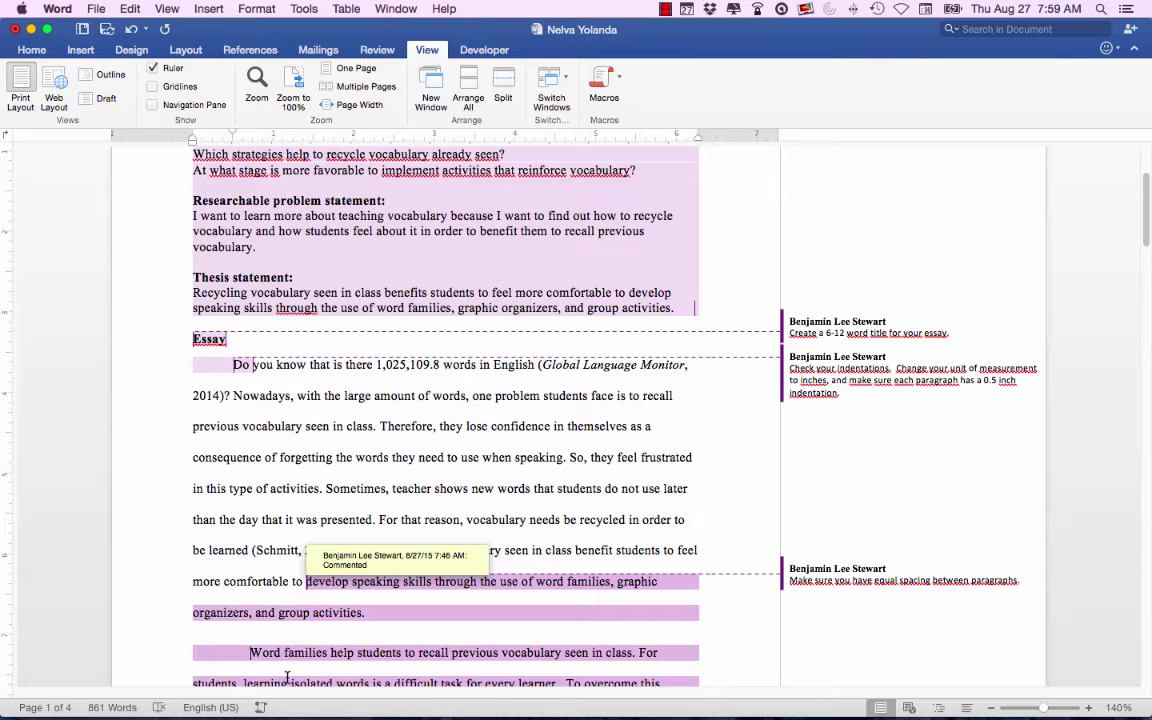
{"action": "key", "text": "Delete"}
{"action": "key", "text": "Delete"}
{"action": "key", "text": "Delete"}
{"action": "key", "text": "Delete"}
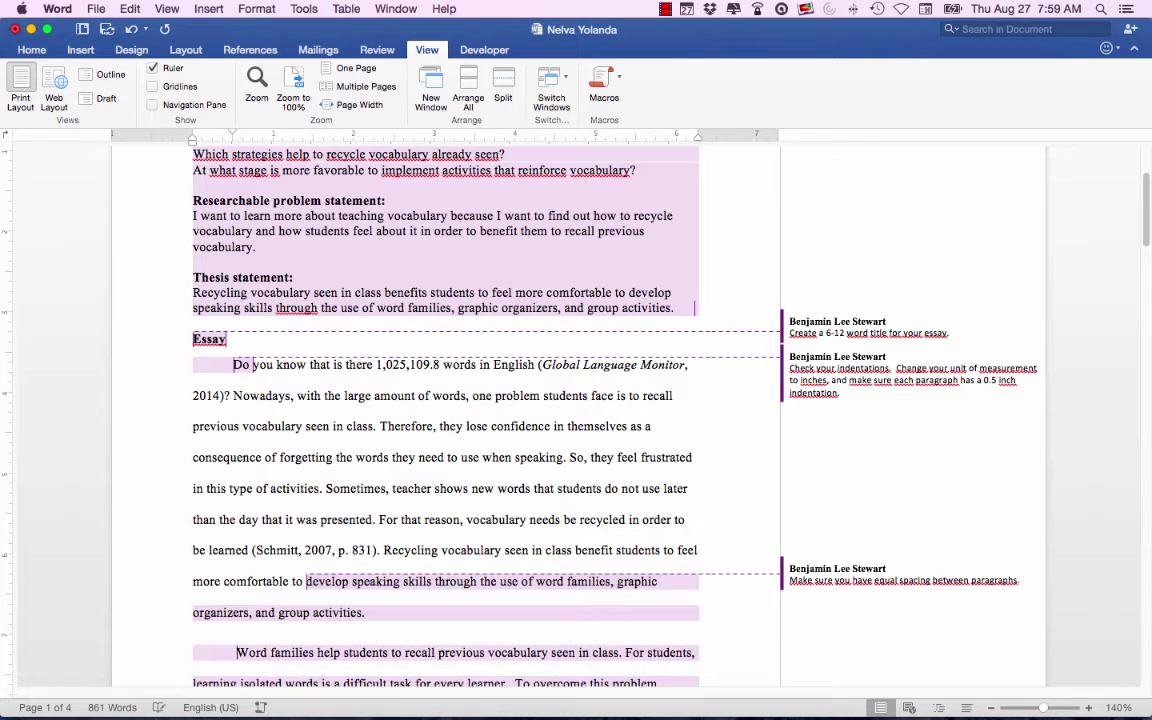
{"action": "key", "text": "BackSpace"}
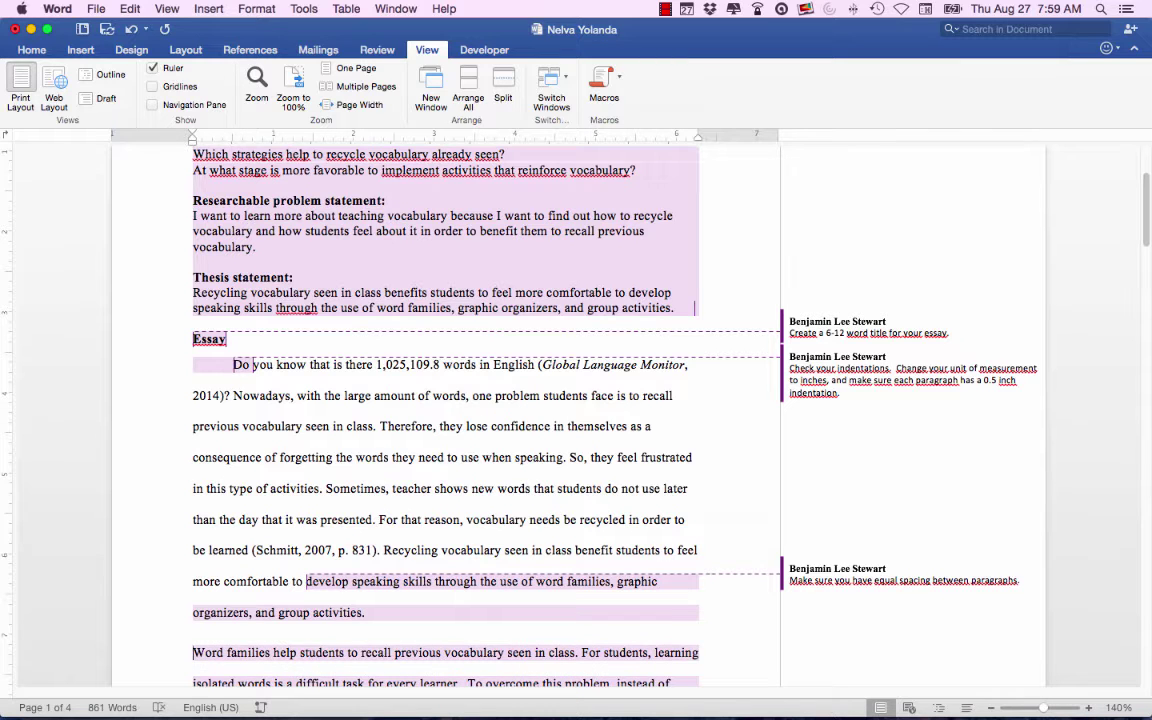
{"action": "key", "text": "BackSpace"}
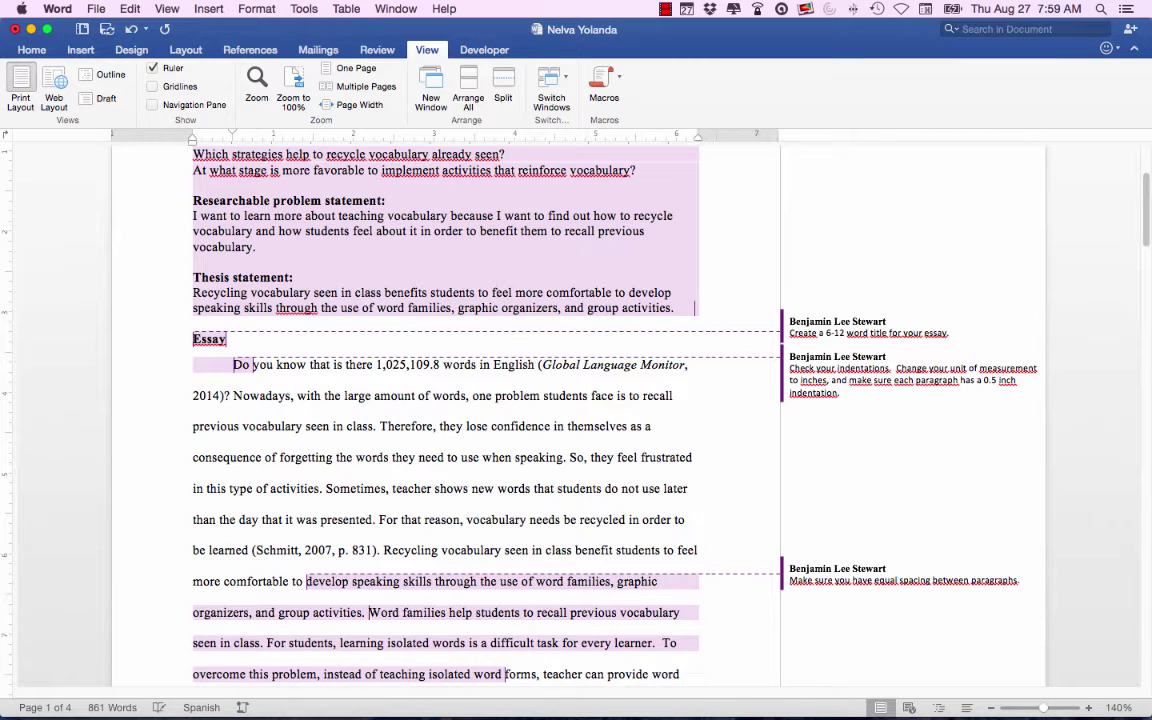
{"action": "key", "text": "Return"}
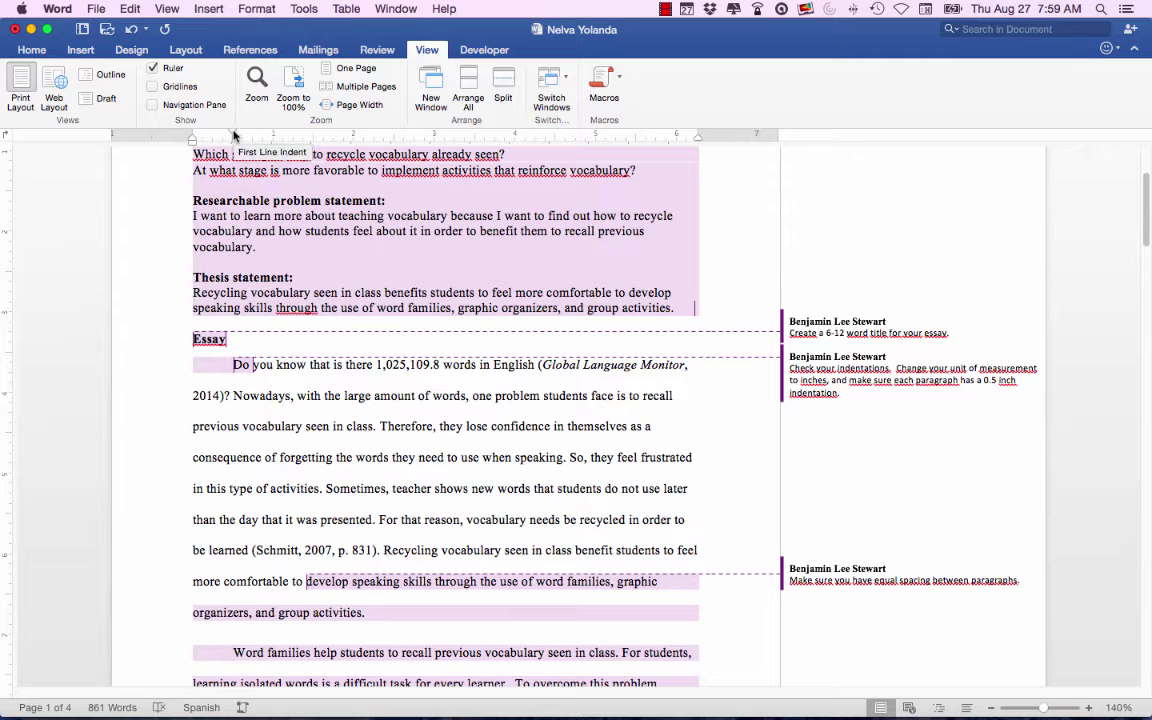
Step: Review the essay opening, then select the first paragraph's text from "of words," to "For that reason,"
{"action": "scroll", "coordinate": [312, 259], "scroll_direction": "down", "scroll_amount": 4}
{"action": "scroll", "coordinate": [330, 290], "scroll_direction": "up", "scroll_amount": 5}
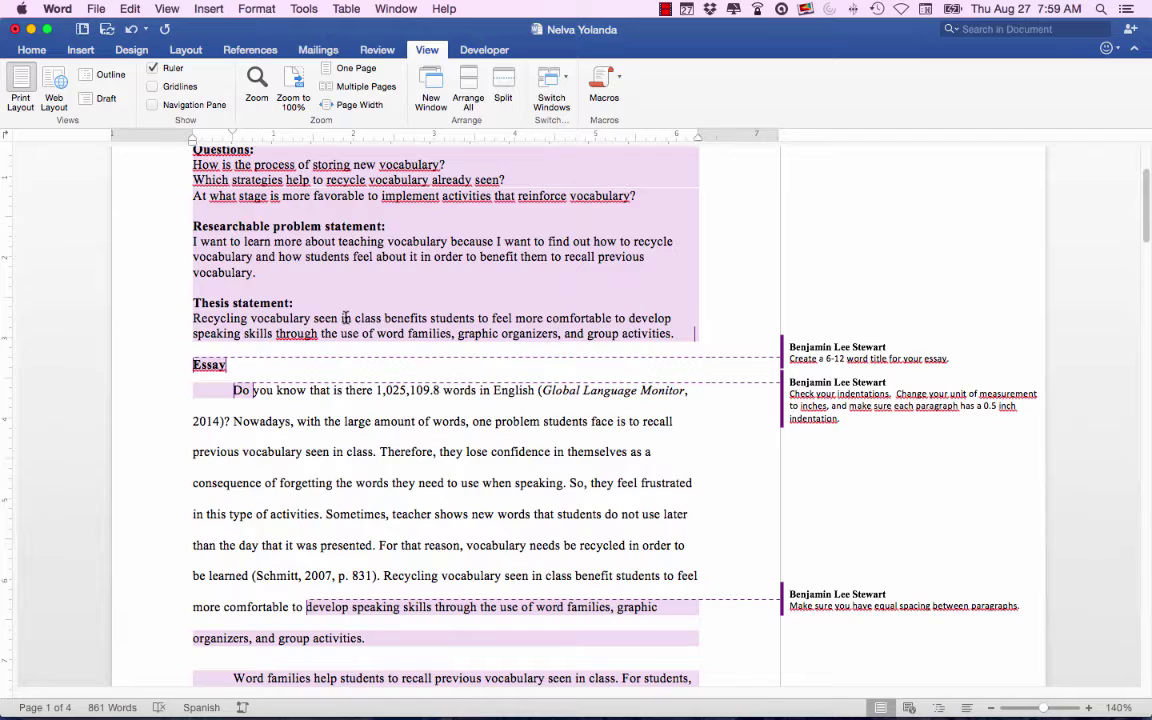
{"action": "scroll", "coordinate": [305, 345], "scroll_direction": "down", "scroll_amount": 1}
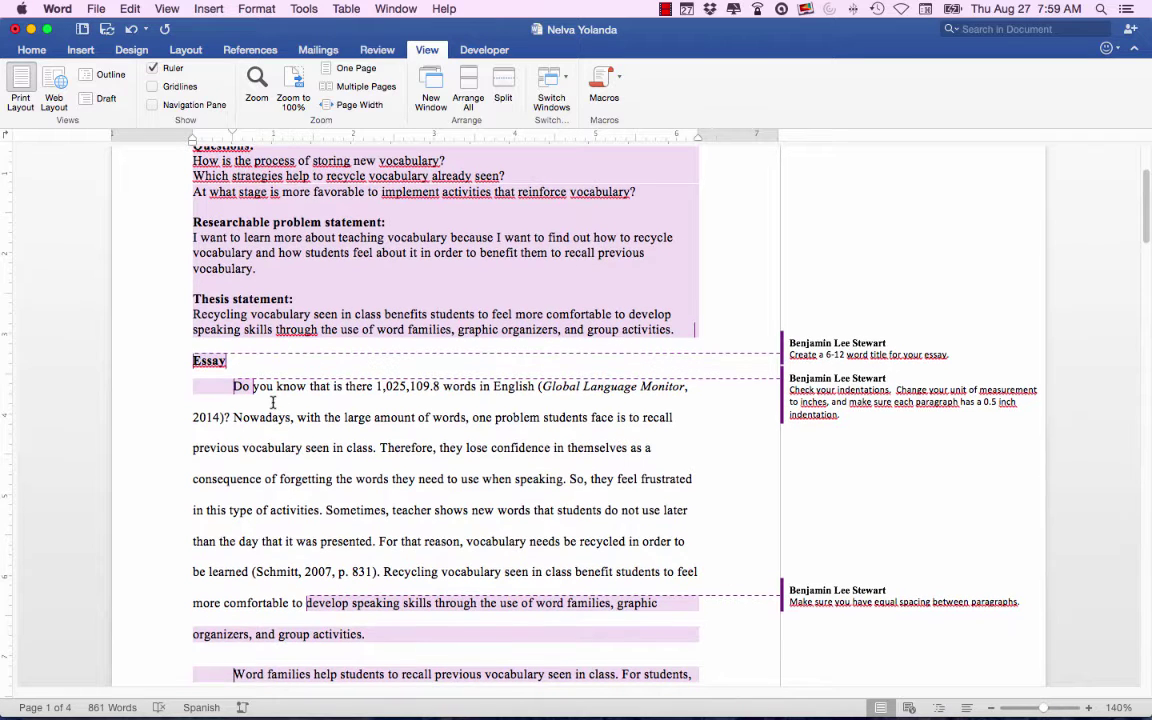
{"action": "scroll", "coordinate": [288, 421], "scroll_direction": "down", "scroll_amount": 2}
{"action": "scroll", "coordinate": [303, 428], "scroll_direction": "down", "scroll_amount": 6}
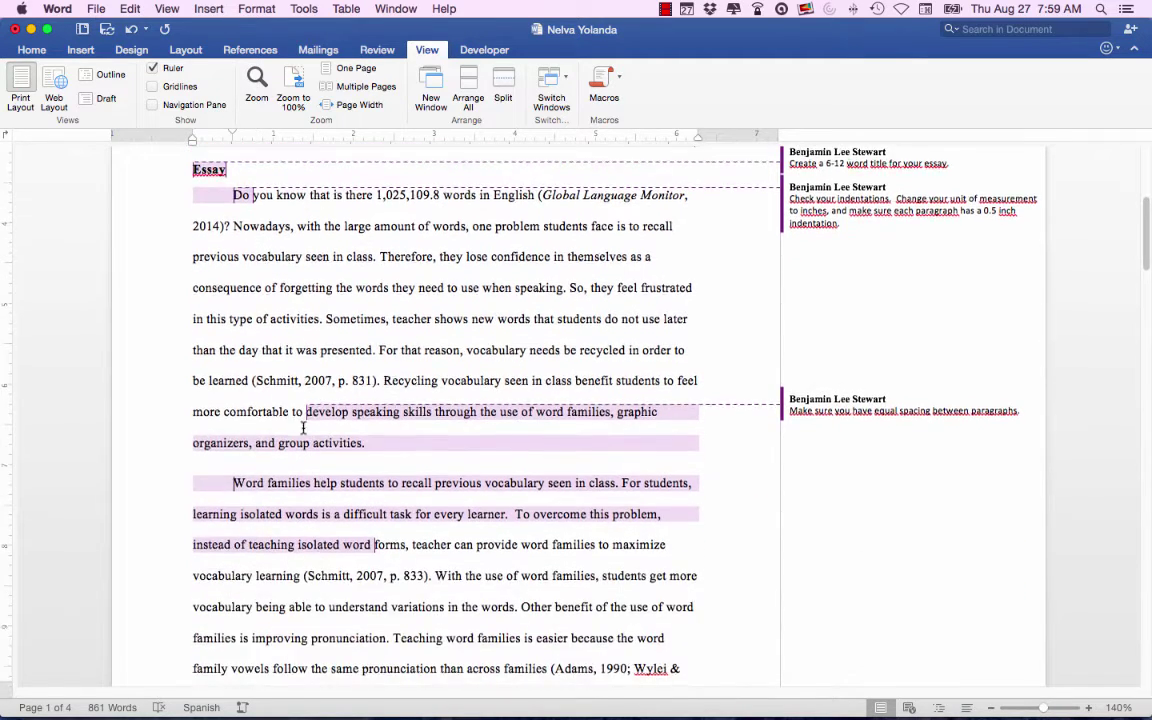
{"action": "scroll", "coordinate": [303, 428], "scroll_direction": "up", "scroll_amount": 12}
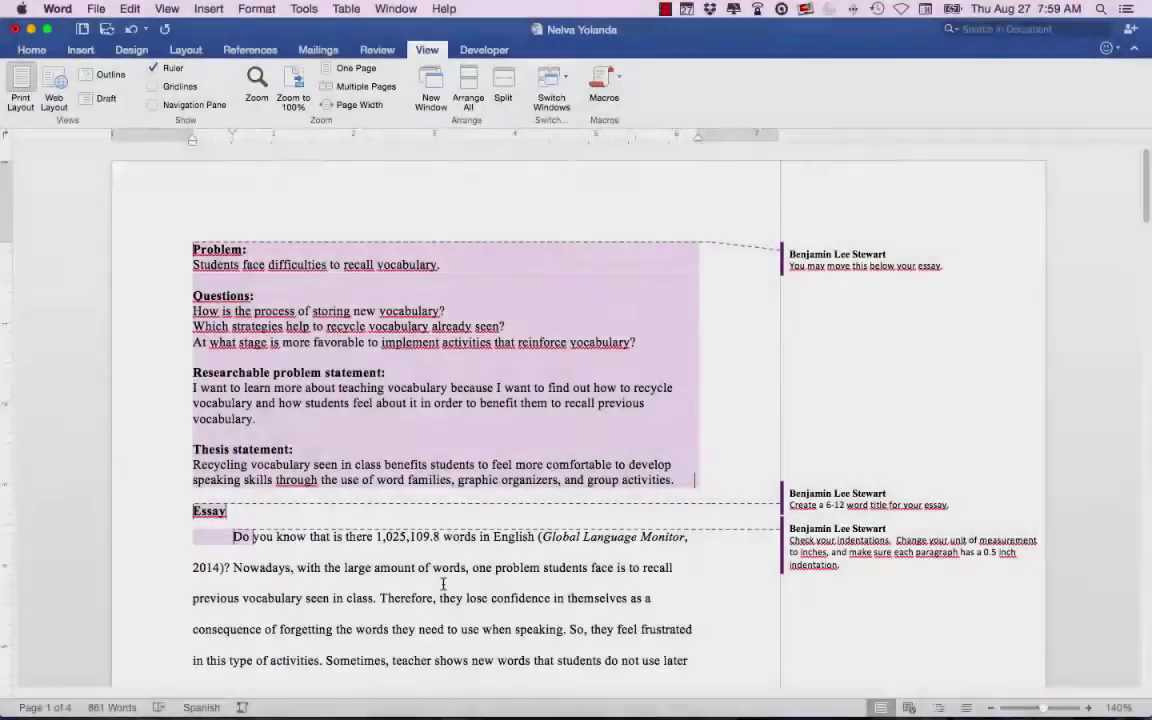
{"action": "scroll", "coordinate": [441, 570], "scroll_direction": "down", "scroll_amount": 10}
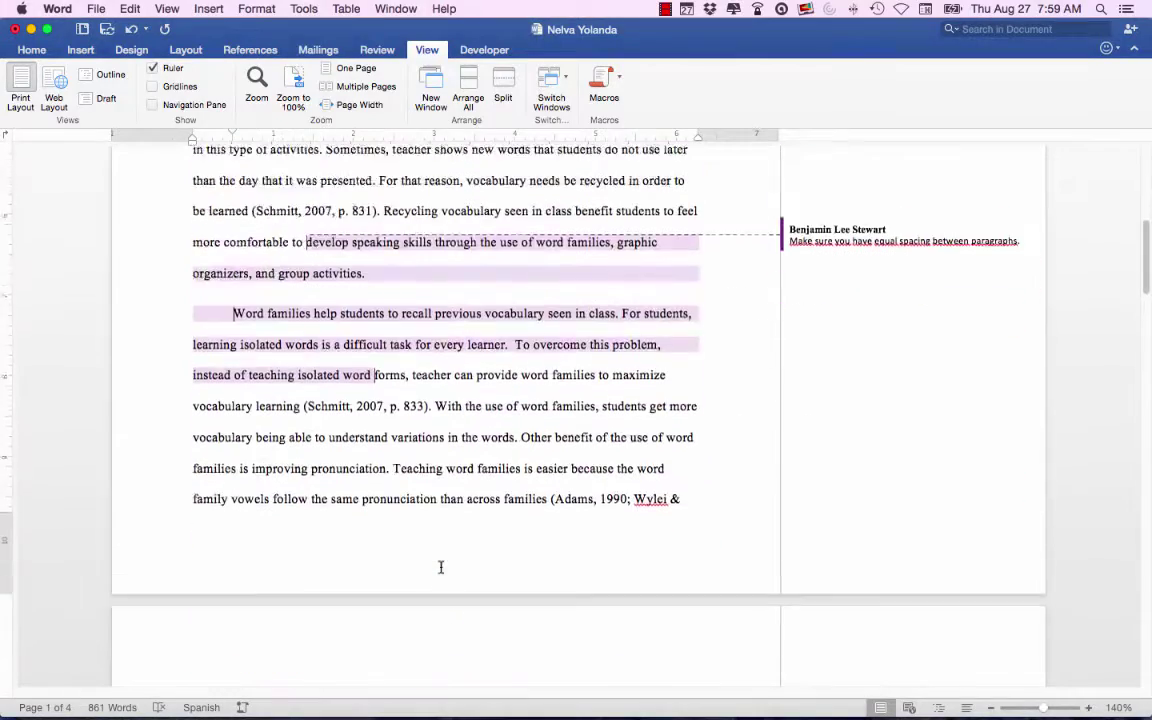
{"action": "scroll", "coordinate": [440, 566], "scroll_direction": "up", "scroll_amount": 6}
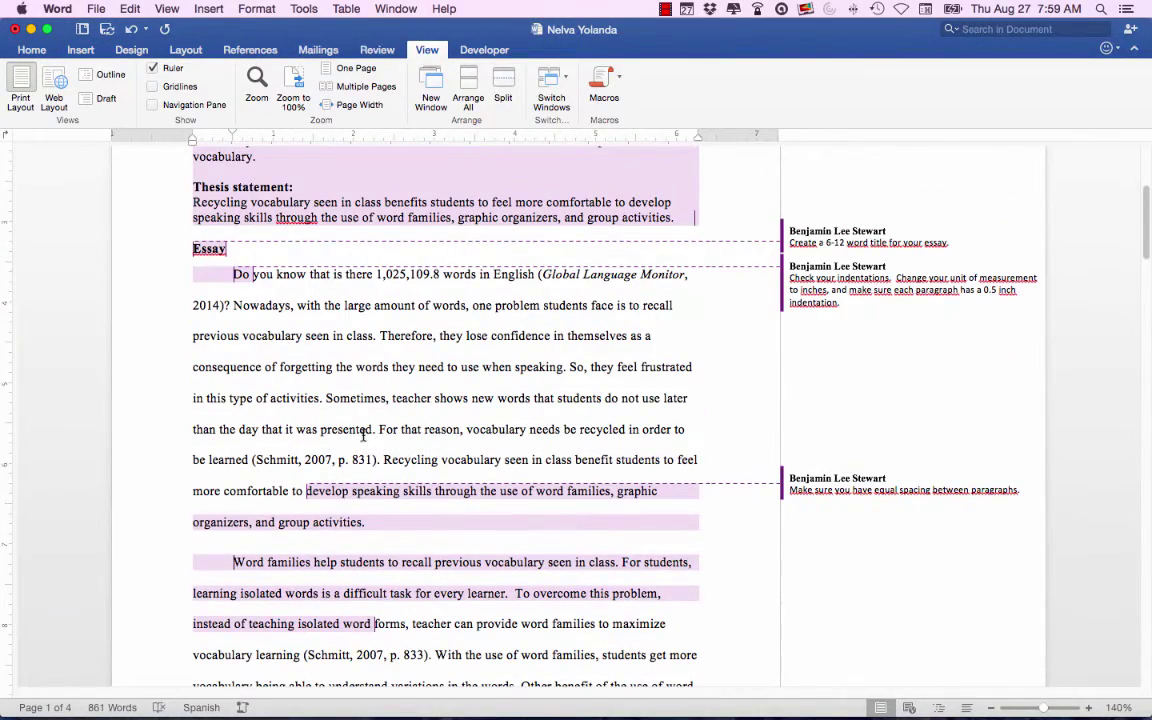
{"action": "left_click_drag", "start_coordinate": [418, 305], "coordinate": [460, 429]}
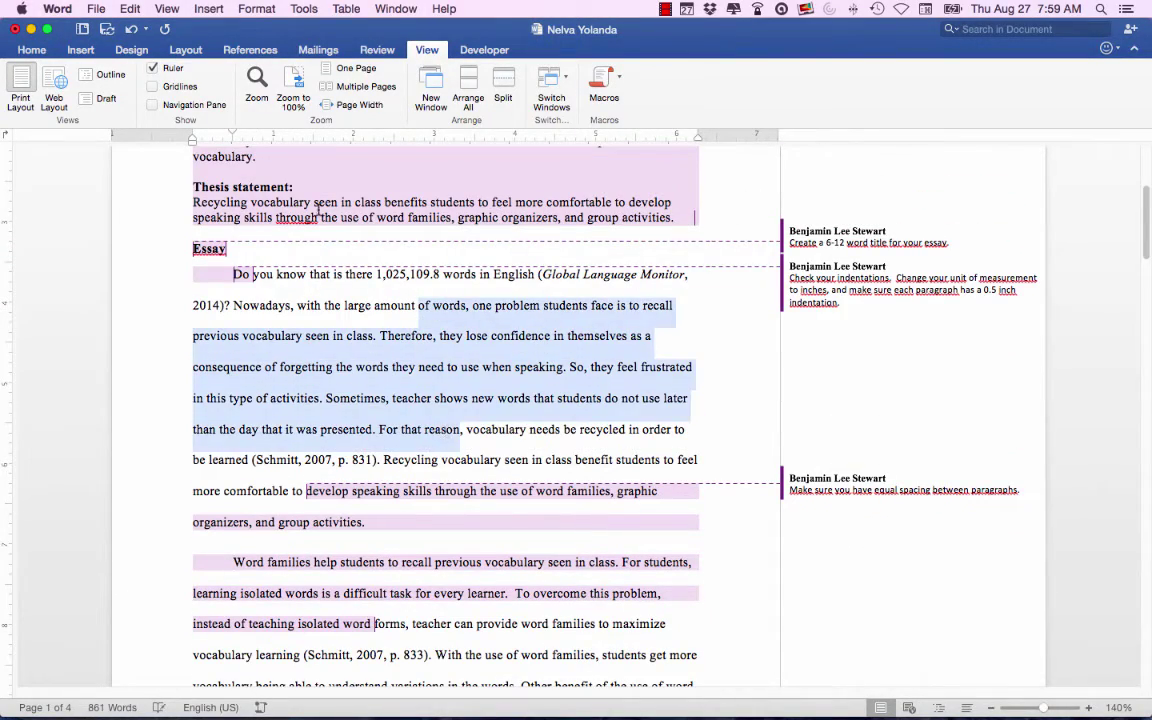
Step: Open Line Spacing Options and check the 0 pt before, 8 pt after and Double line spacing
{"action": "left_click", "coordinate": [31, 49]}
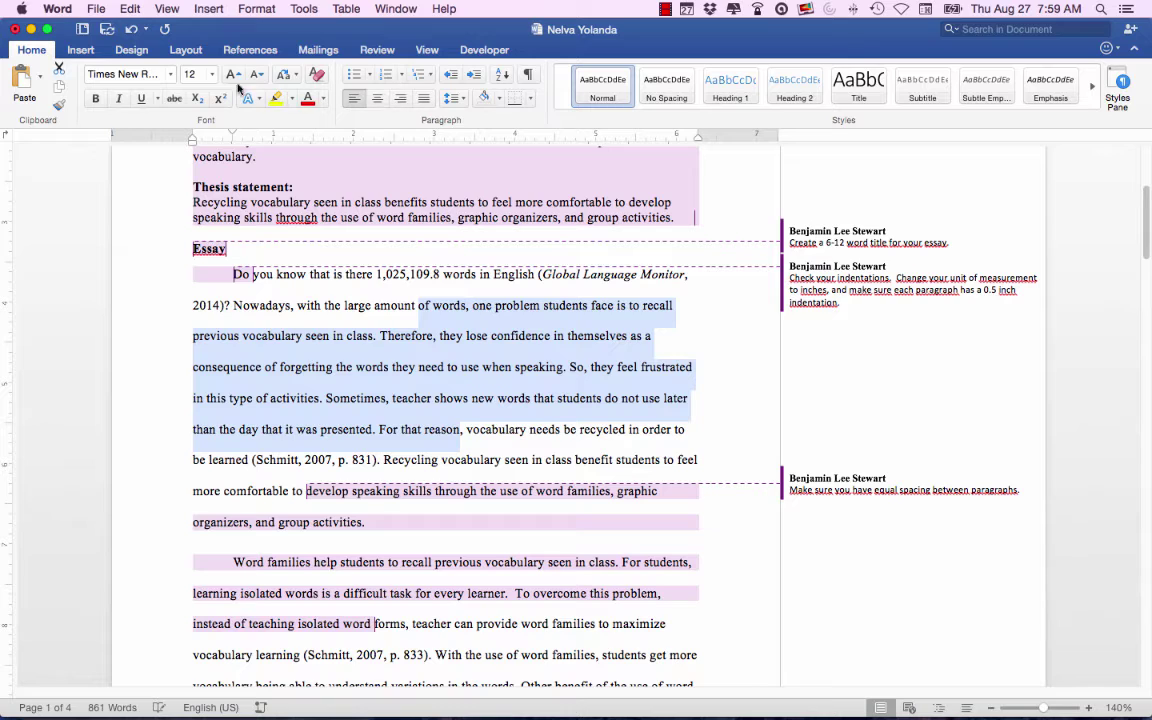
{"action": "left_click", "coordinate": [455, 99]}
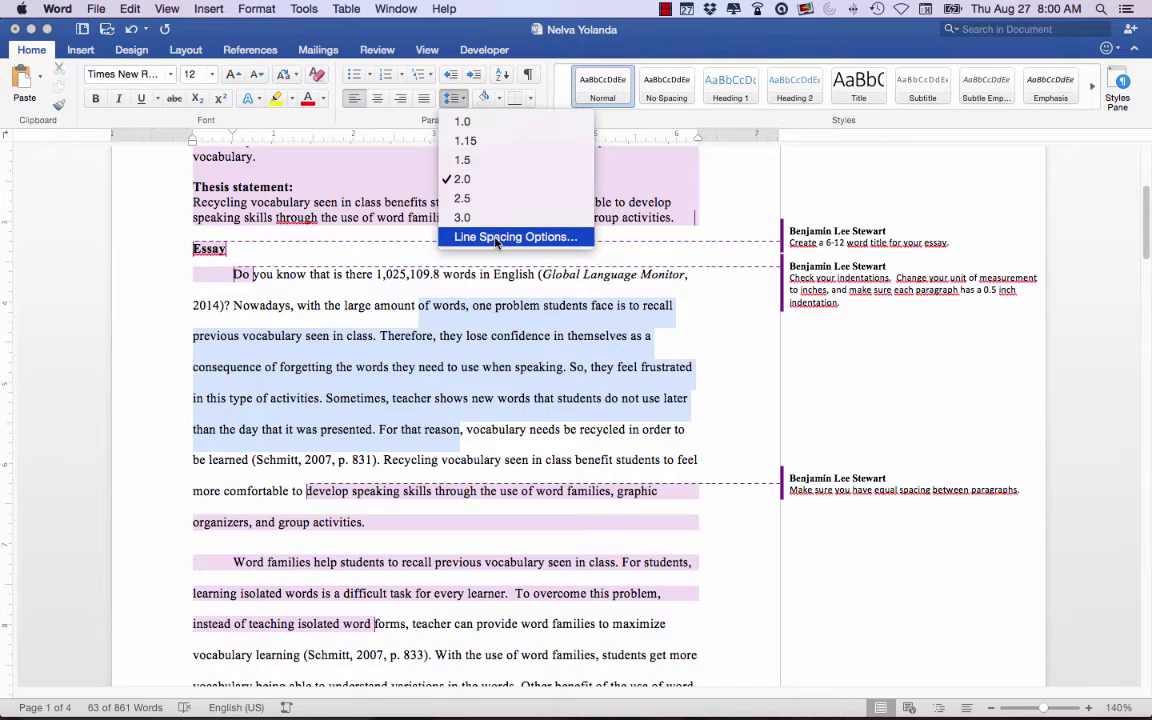
{"action": "left_click", "coordinate": [495, 237]}
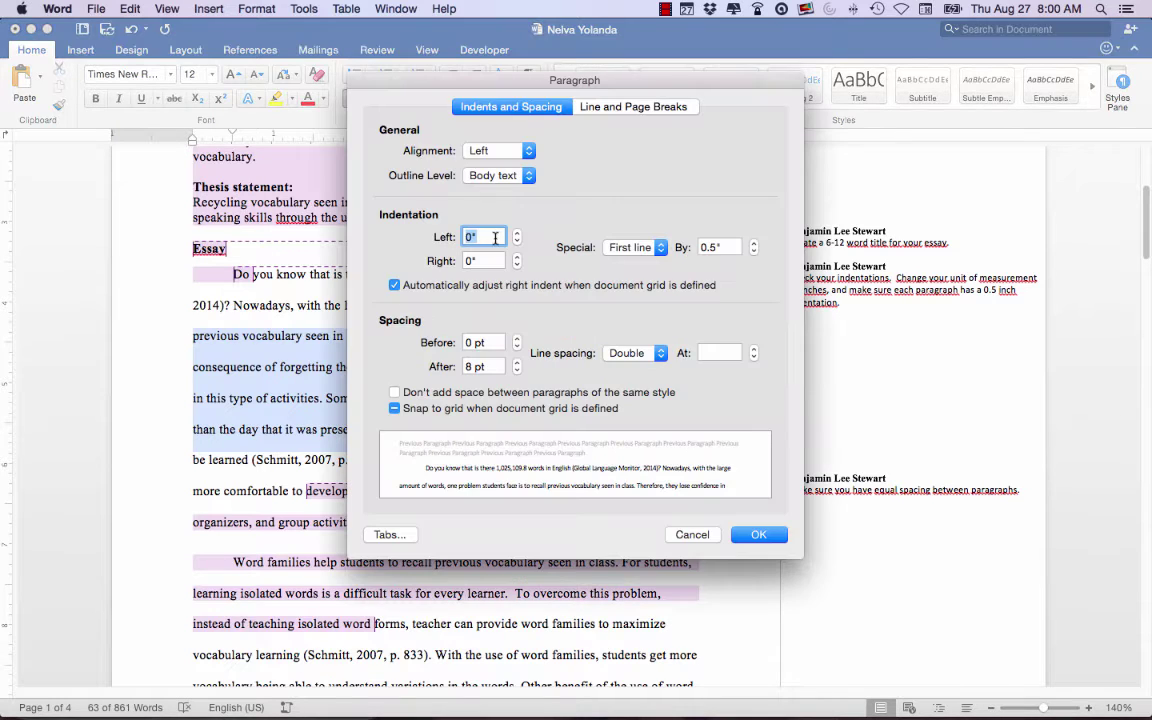
{"action": "left_click_drag", "start_coordinate": [495, 366], "coordinate": [393, 367]}
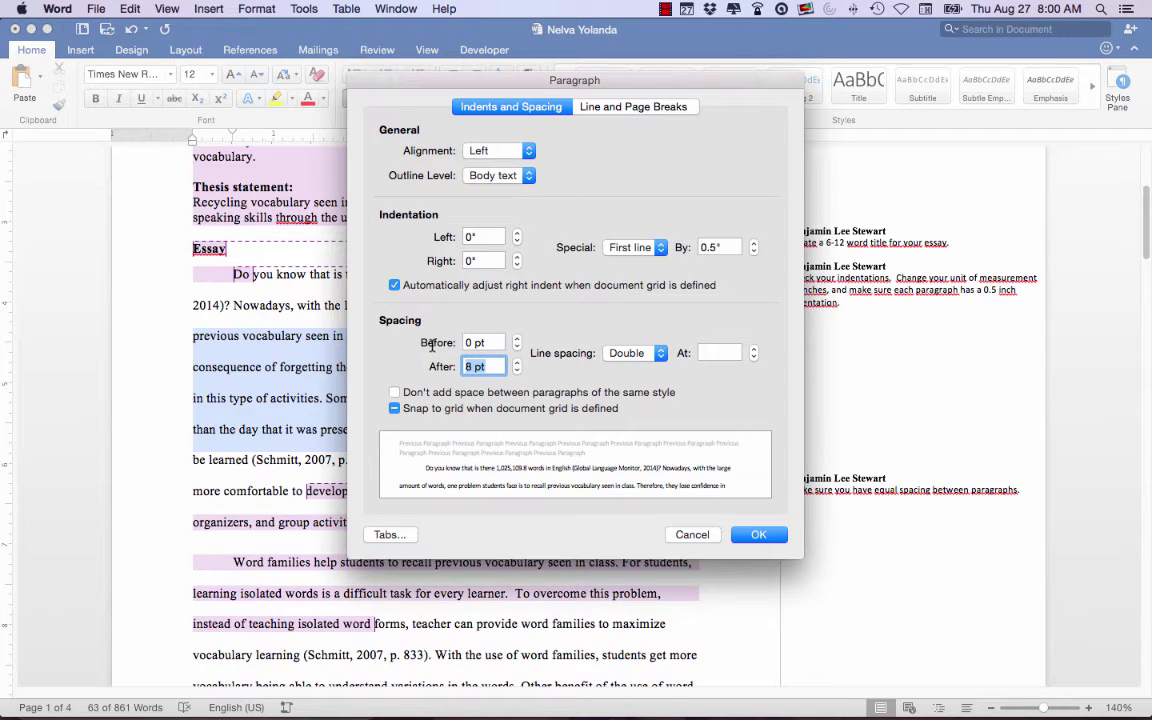
{"action": "left_click", "coordinate": [497, 343]}
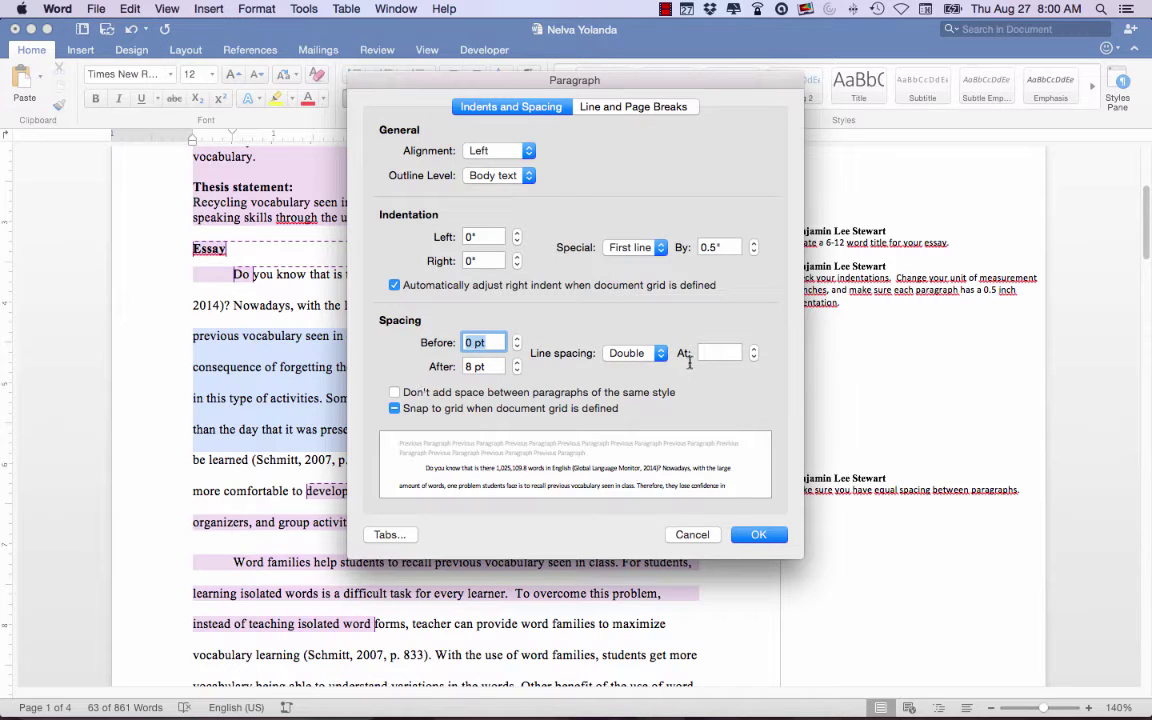
{"action": "left_click", "coordinate": [636, 356]}
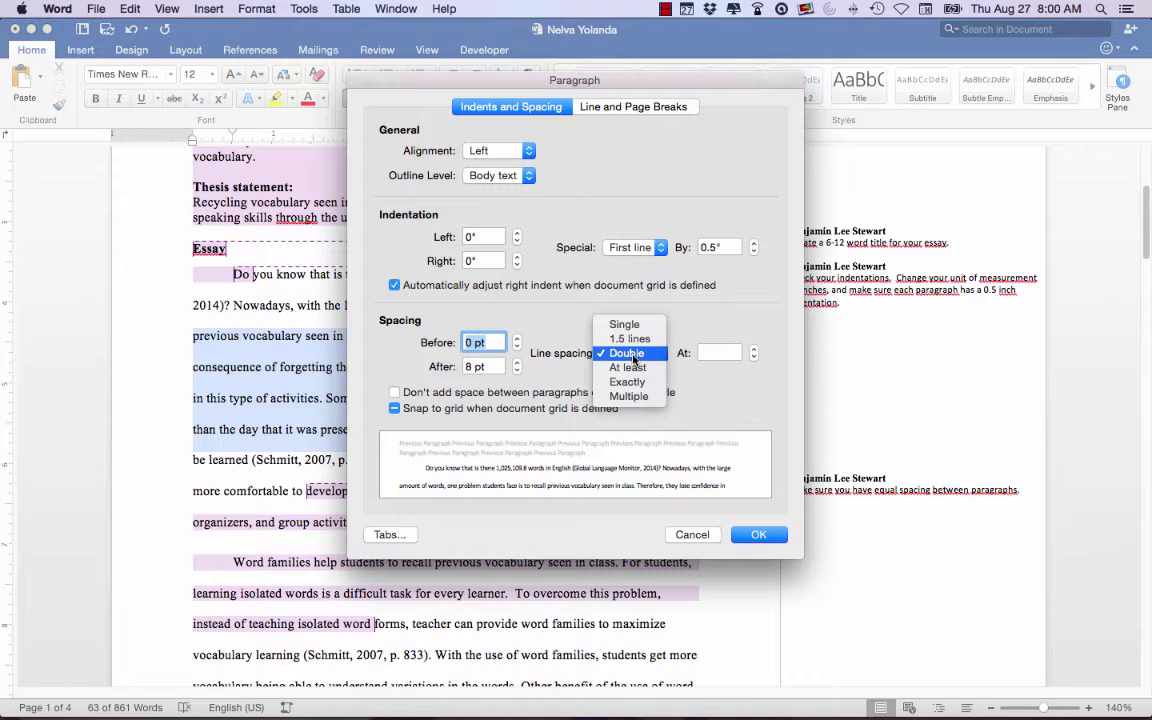
Step: Leave line spacing at Double, tick "Don't add space between paragraphs of the same style", then Cancel
{"action": "left_click", "coordinate": [632, 356]}
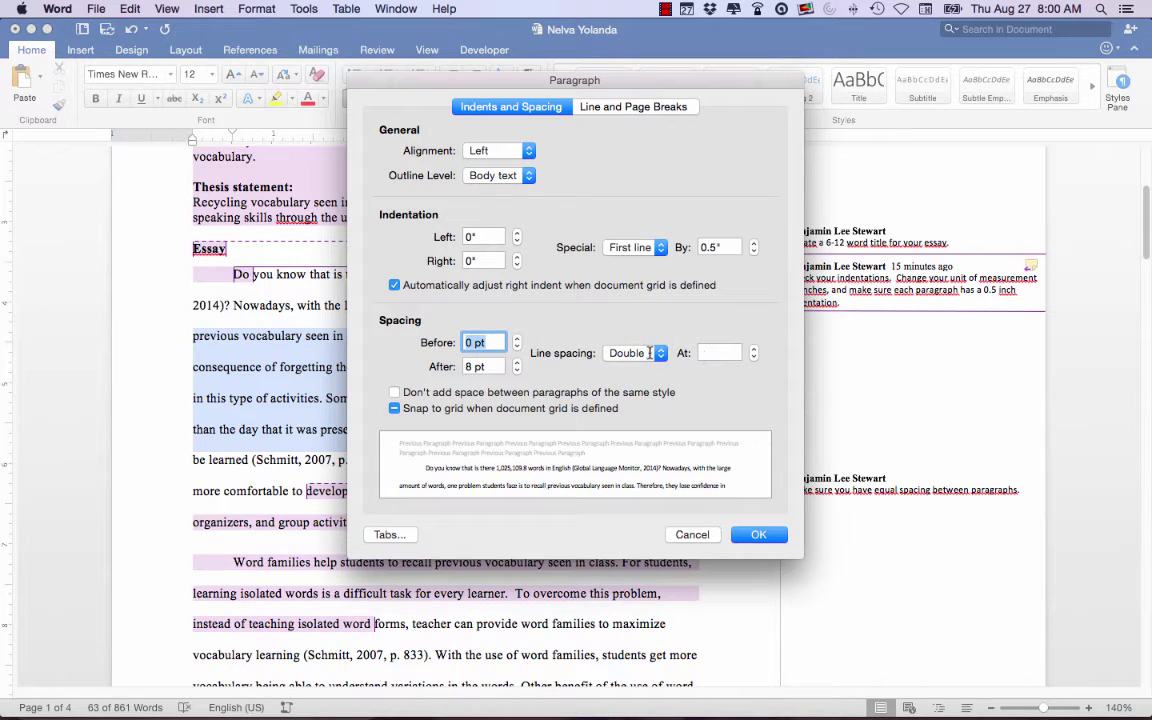
{"action": "left_click", "coordinate": [650, 352]}
{"action": "left_click", "coordinate": [627, 355]}
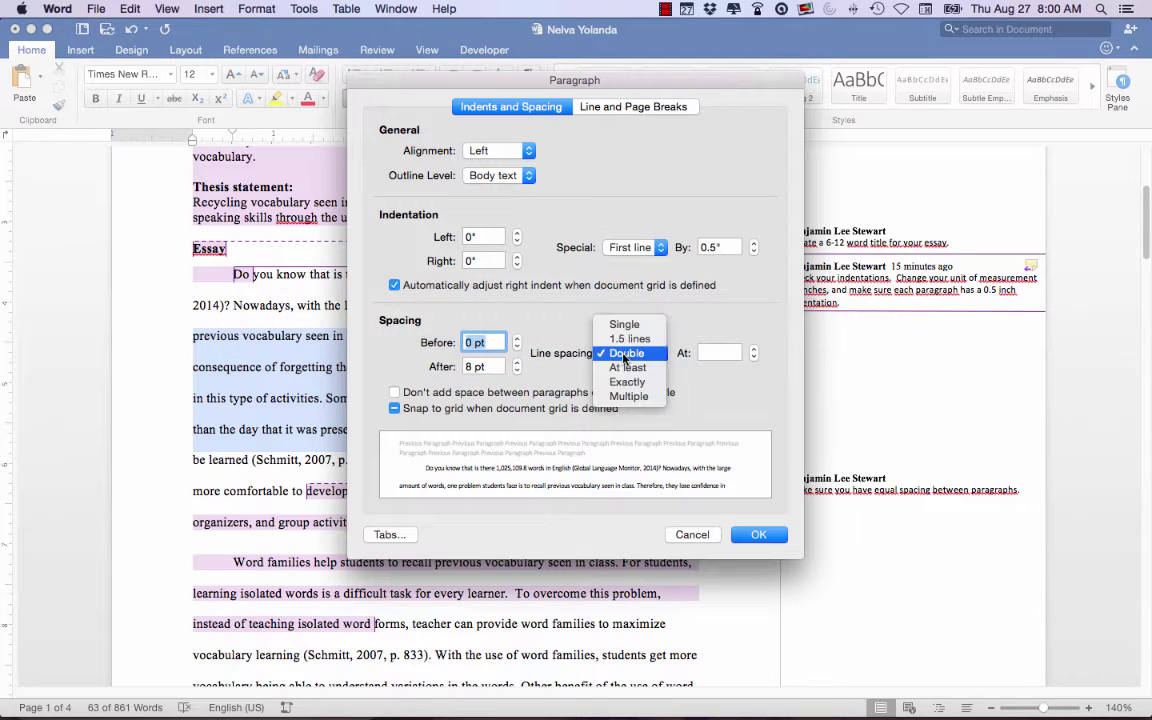
{"action": "left_click", "coordinate": [729, 328]}
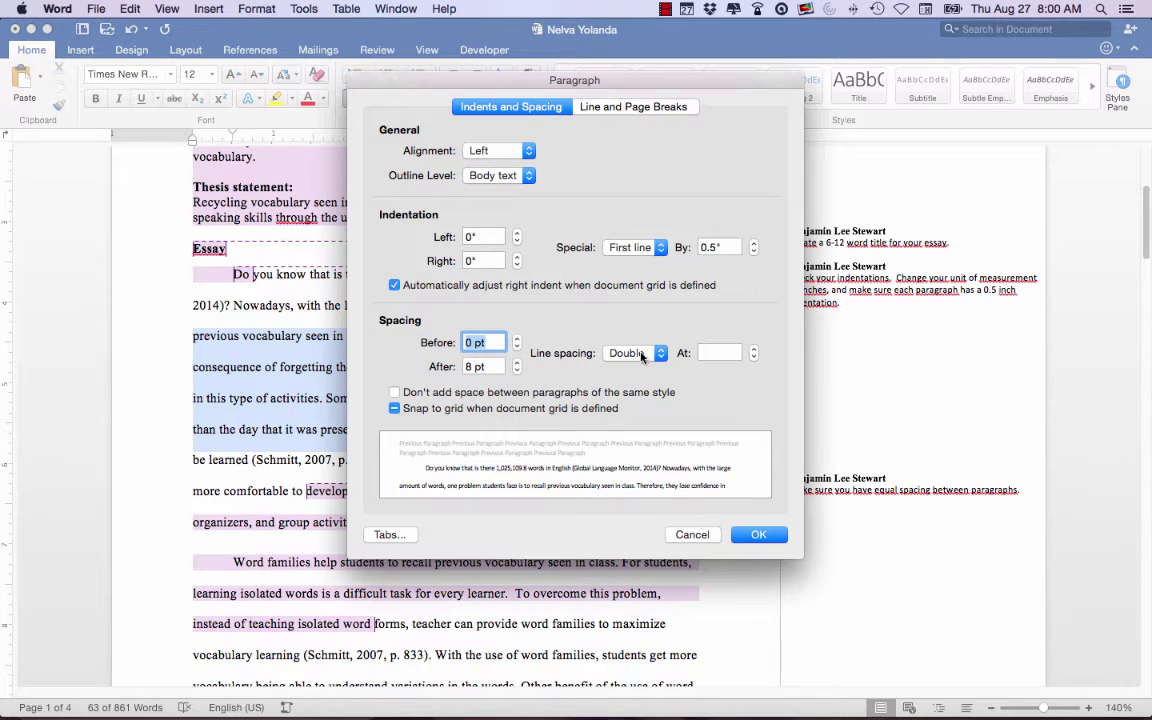
{"action": "left_click", "coordinate": [394, 393]}
{"action": "left_click", "coordinate": [707, 539]}
{"action": "left_click", "coordinate": [358, 335]}
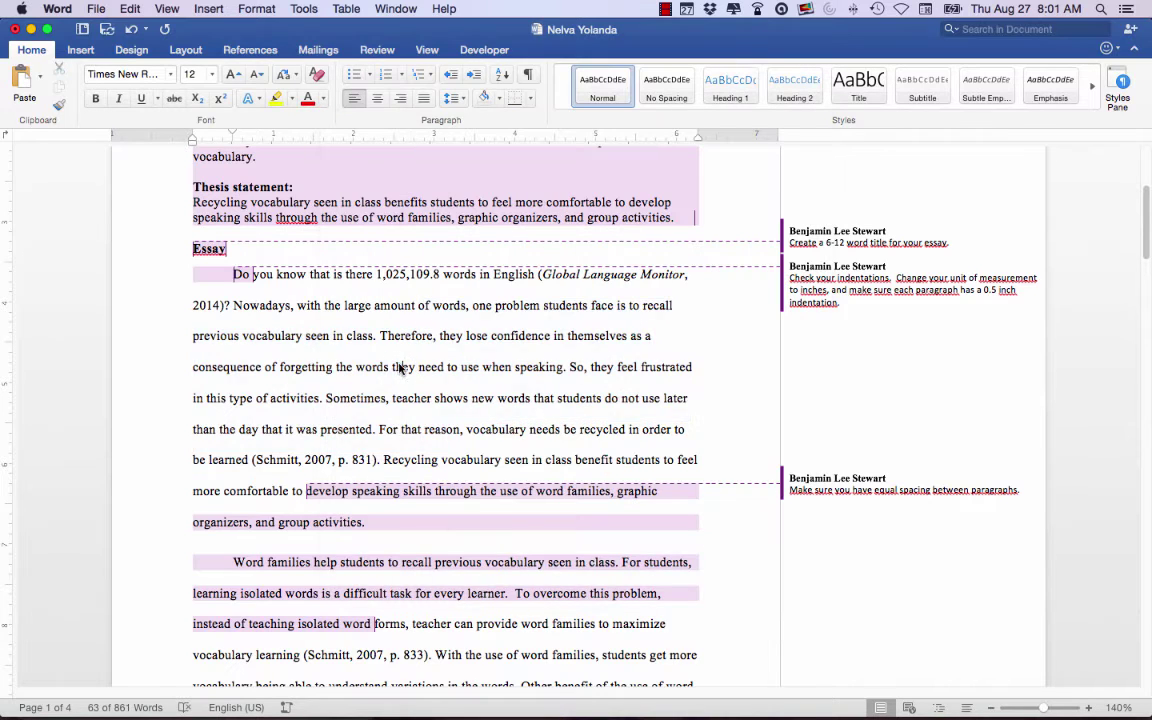
{"action": "left_click_drag", "start_coordinate": [270, 398], "coordinate": [283, 560]}
{"action": "left_click", "coordinate": [313, 522]}
{"action": "scroll", "coordinate": [300, 460], "scroll_direction": "down", "scroll_amount": 5}
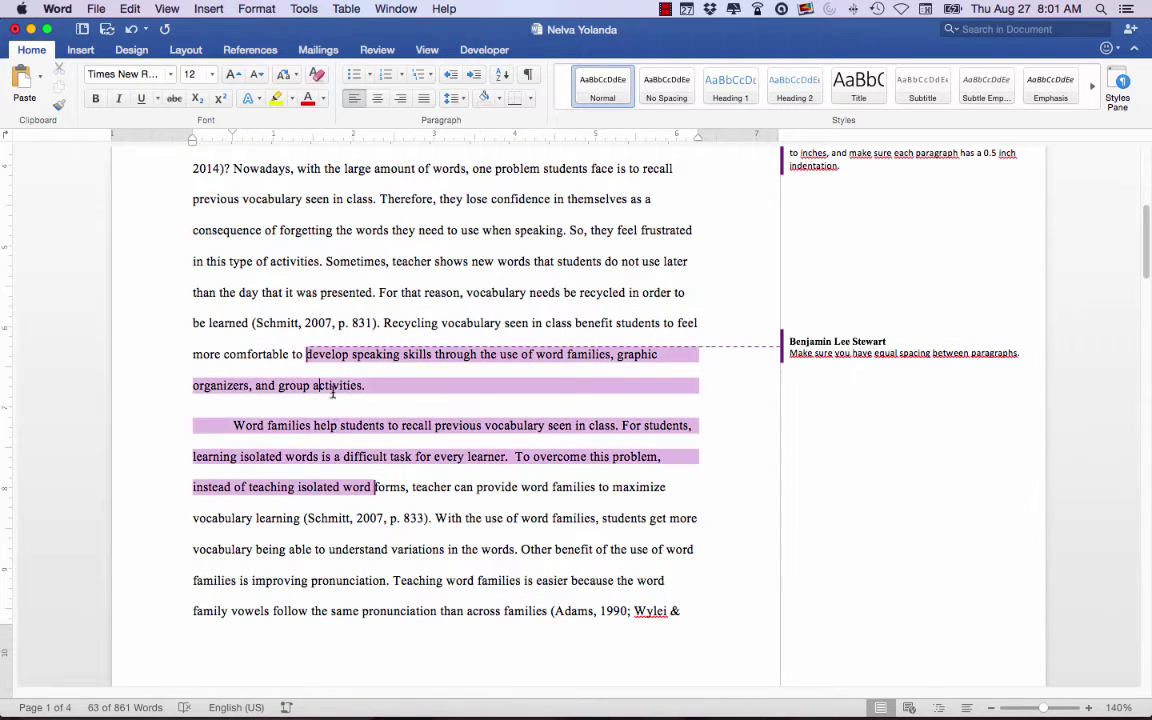
{"action": "left_click", "coordinate": [452, 98]}
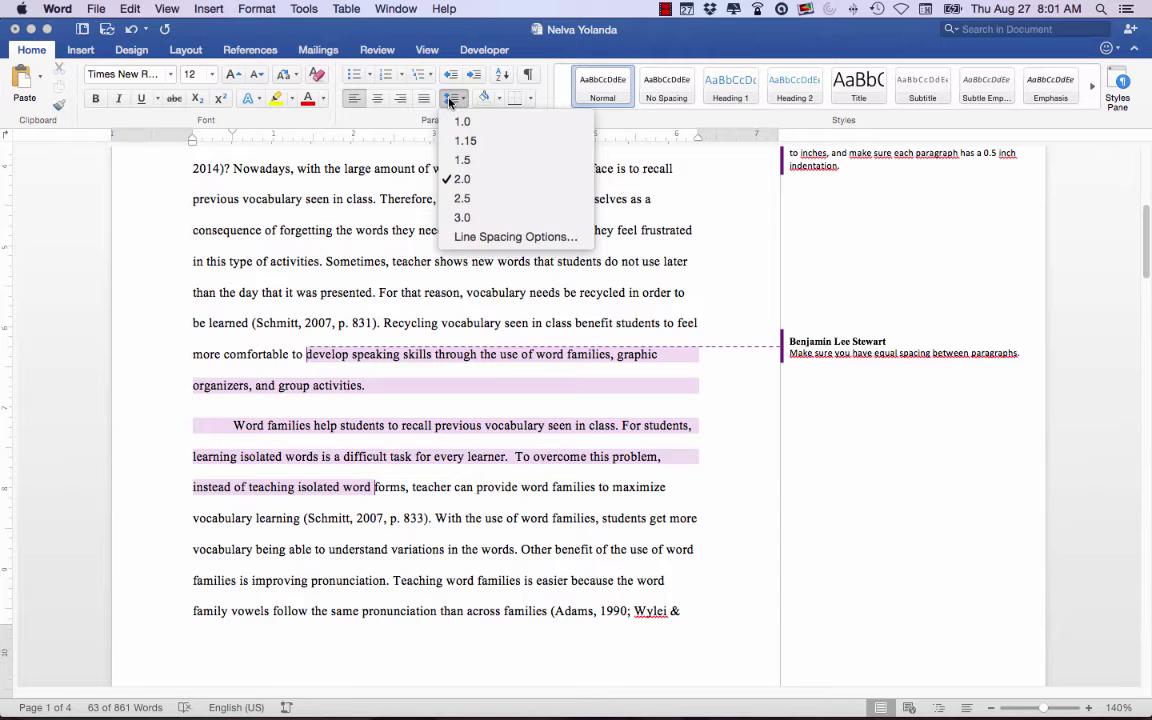
{"action": "left_click", "coordinate": [360, 235]}
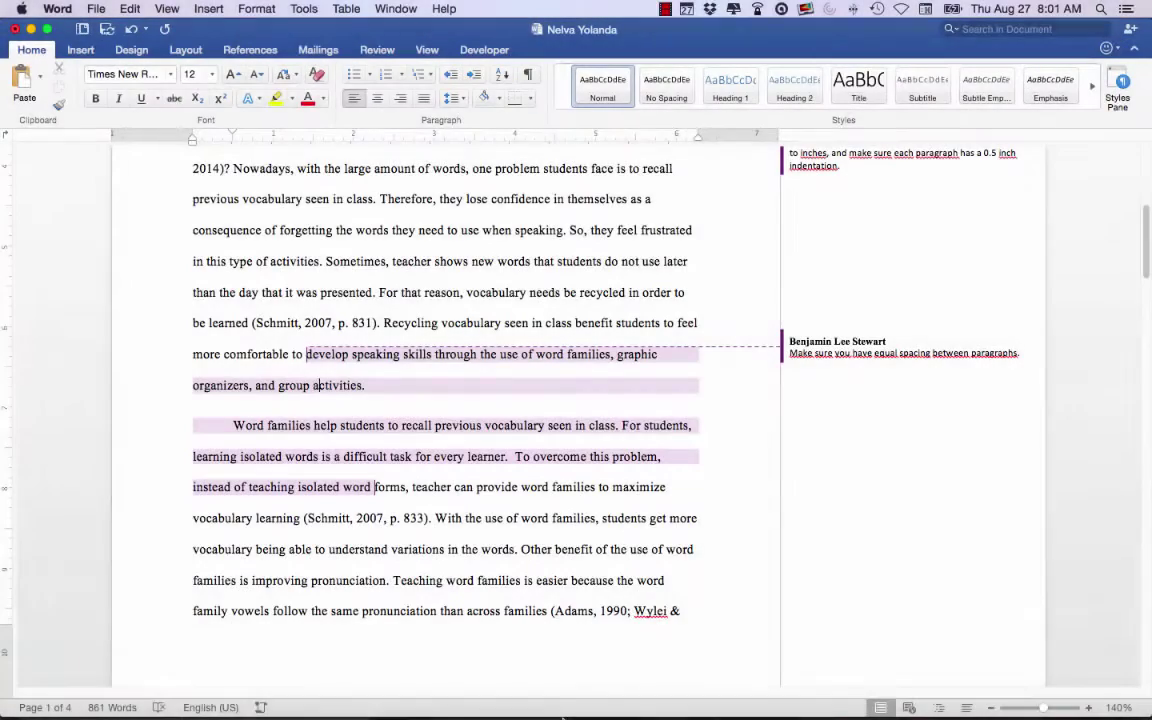
{"action": "left_click", "coordinate": [746, 690]}
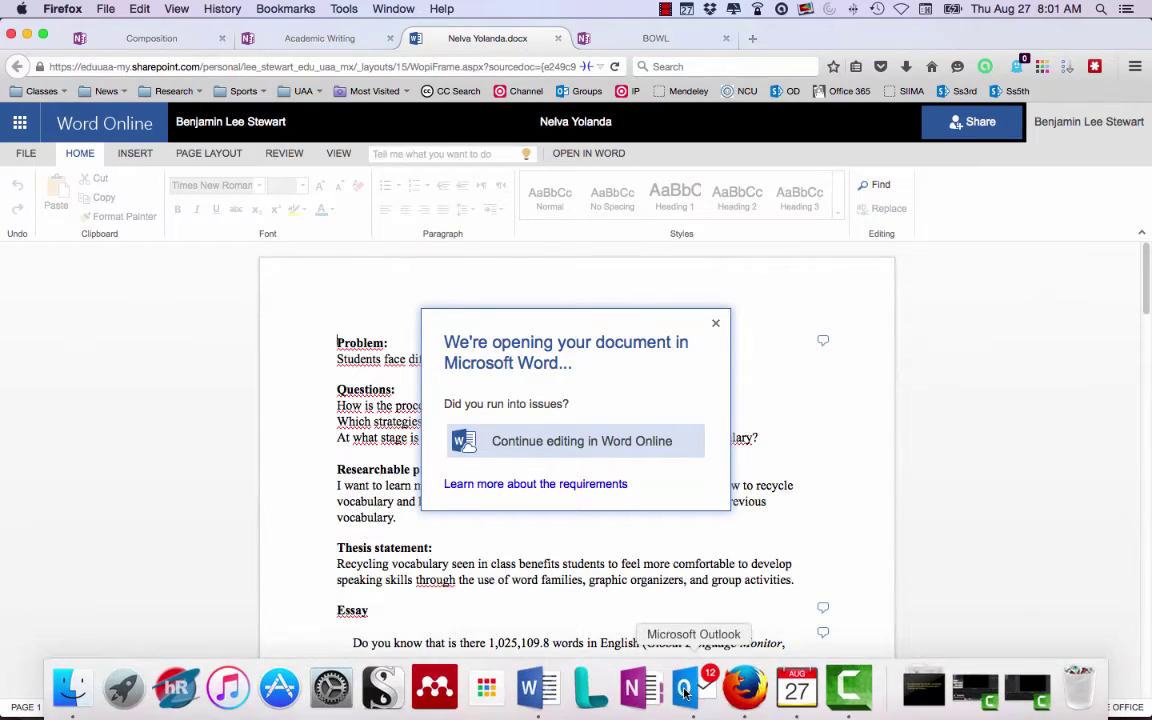
{"action": "mouse_move", "coordinate": [683, 688]}
{"action": "scroll", "coordinate": [430, 470], "scroll_direction": "down", "scroll_amount": 20}
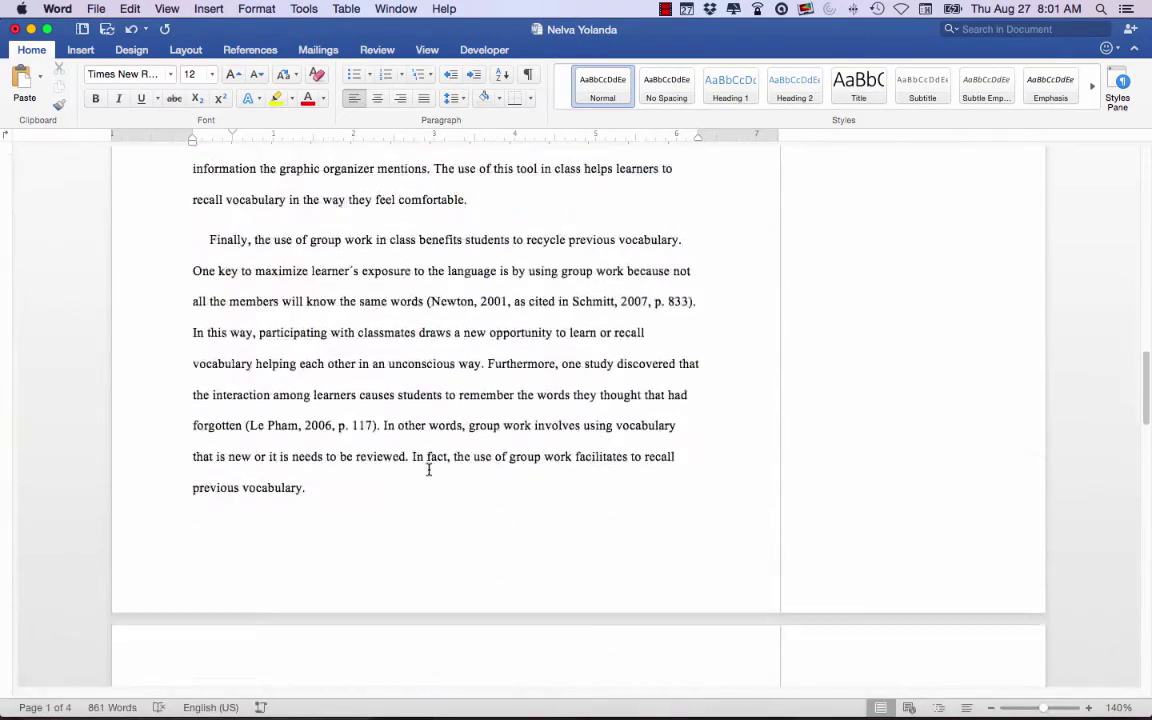
{"action": "scroll", "coordinate": [430, 470], "scroll_direction": "down", "scroll_amount": 5}
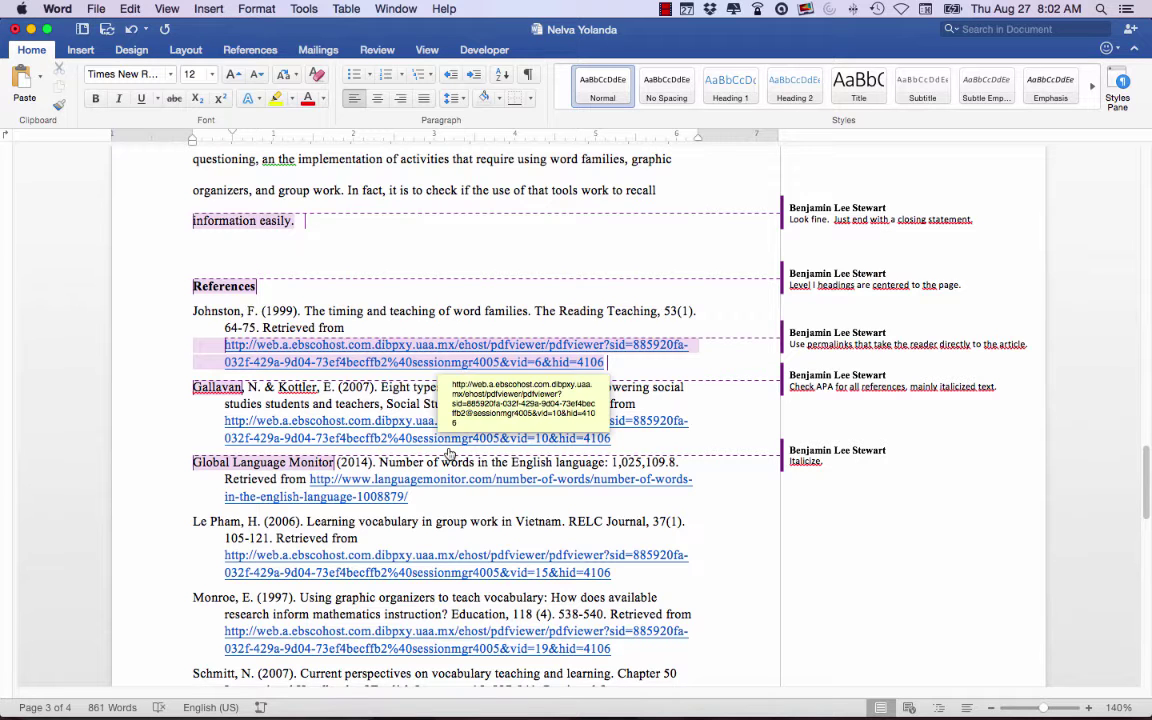
{"action": "left_click", "coordinate": [297, 311]}
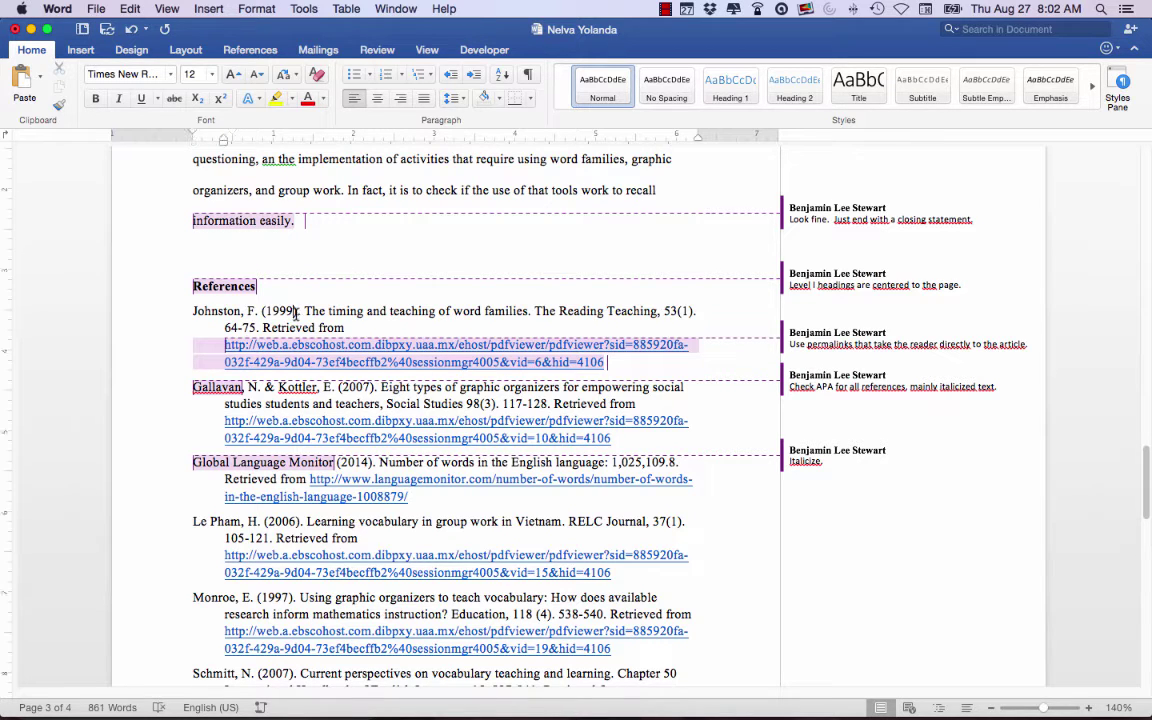
{"action": "left_click_drag", "start_coordinate": [190, 311], "coordinate": [618, 376]}
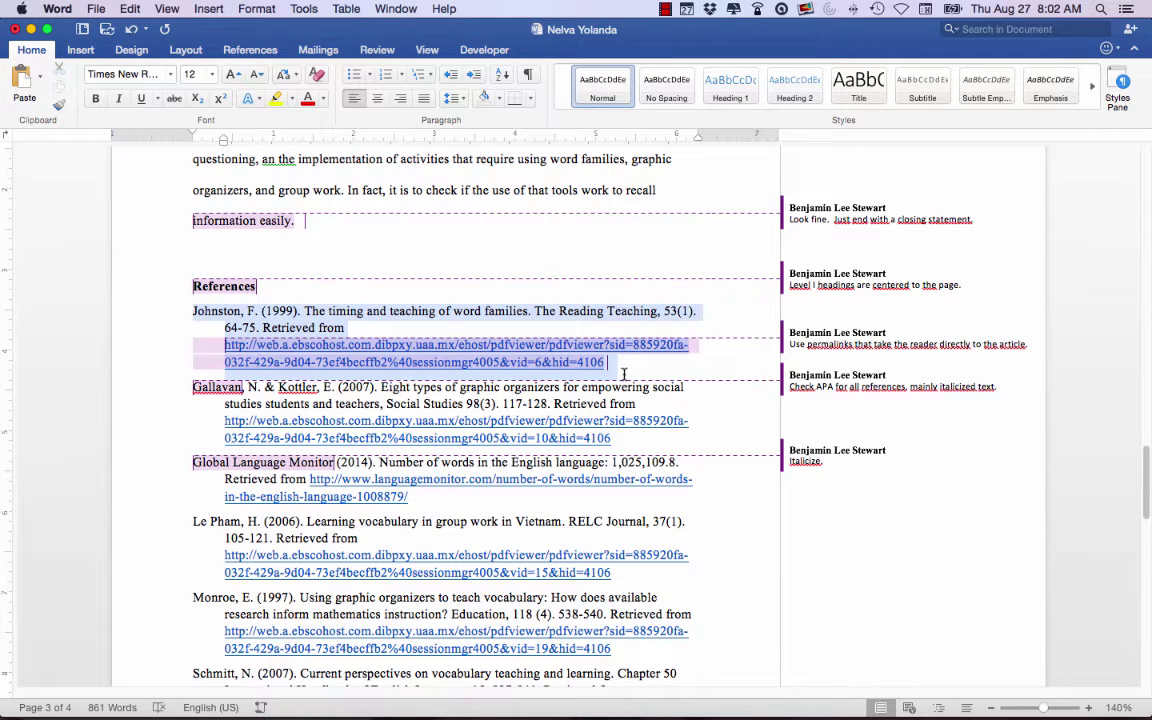
{"action": "scroll", "coordinate": [470, 343], "scroll_direction": "up", "scroll_amount": 3}
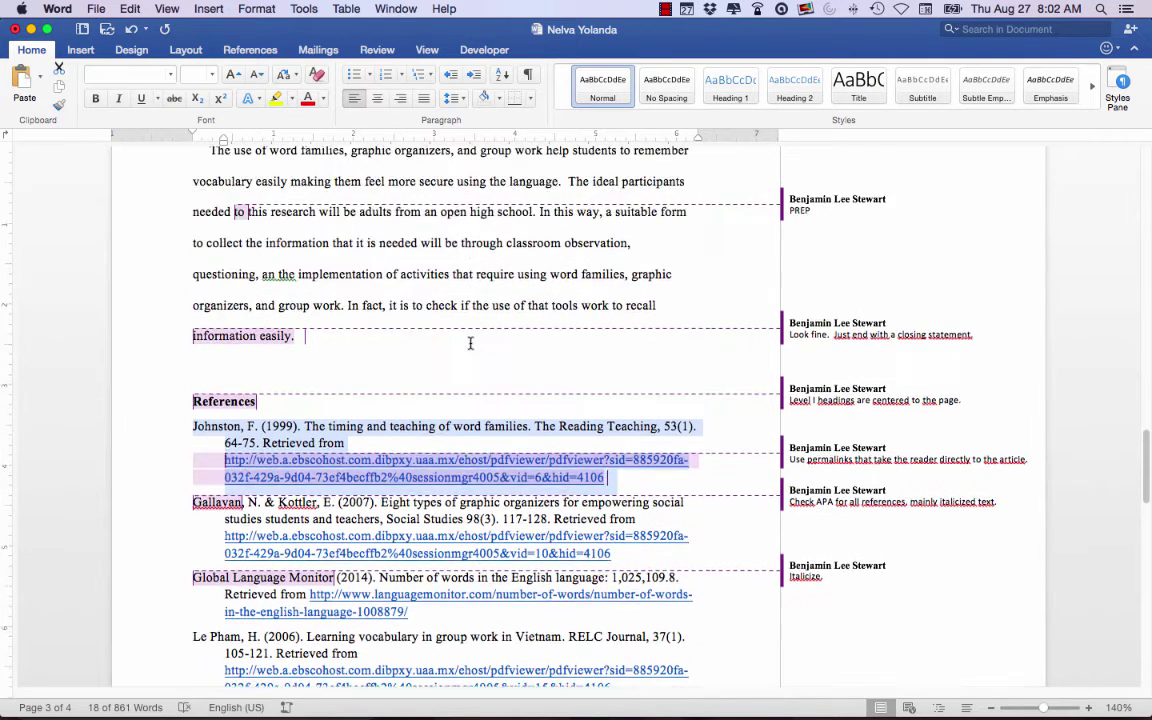
{"action": "scroll", "coordinate": [470, 343], "scroll_direction": "up", "scroll_amount": 2}
{"action": "scroll", "coordinate": [400, 330], "scroll_direction": "down", "scroll_amount": 5}
{"action": "left_click", "coordinate": [288, 312]}
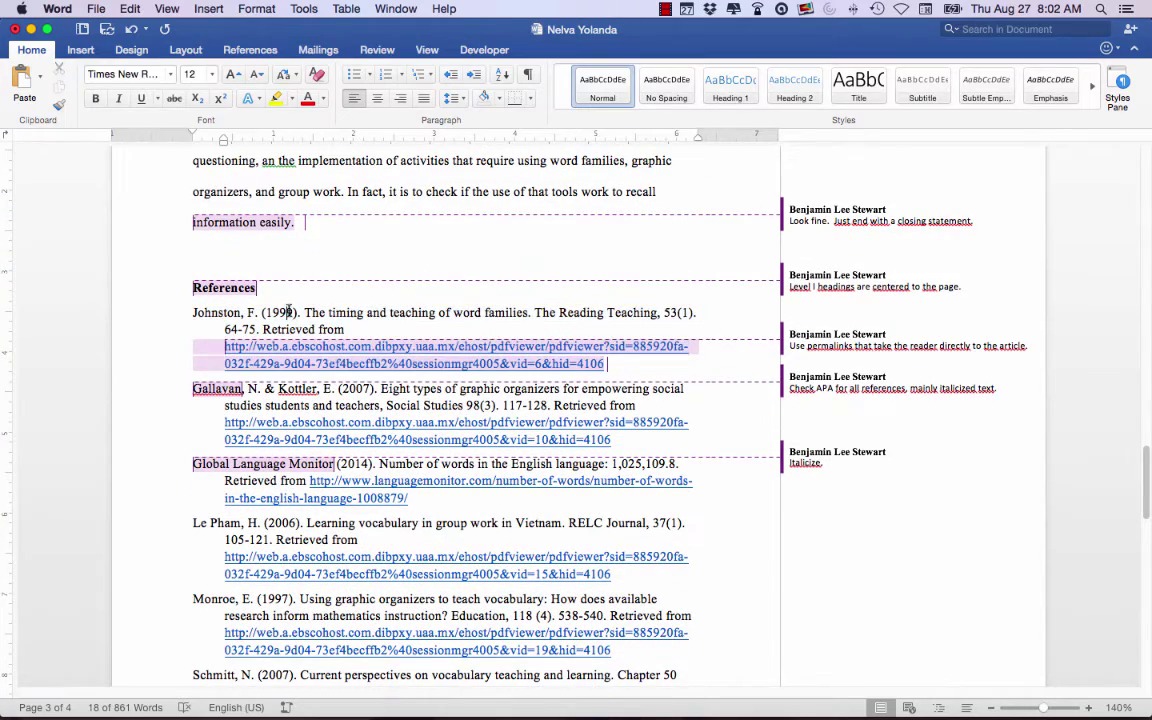
{"action": "scroll", "coordinate": [300, 190], "scroll_direction": "up", "scroll_amount": 6}
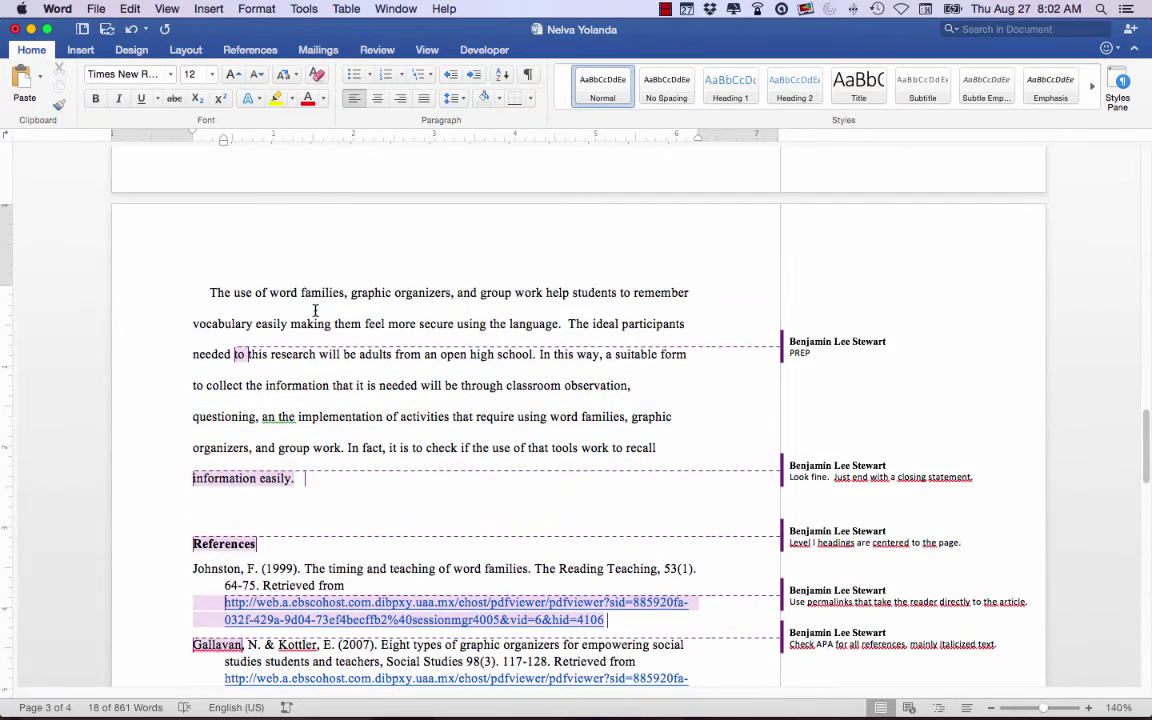
{"action": "left_click", "coordinate": [208, 289]}
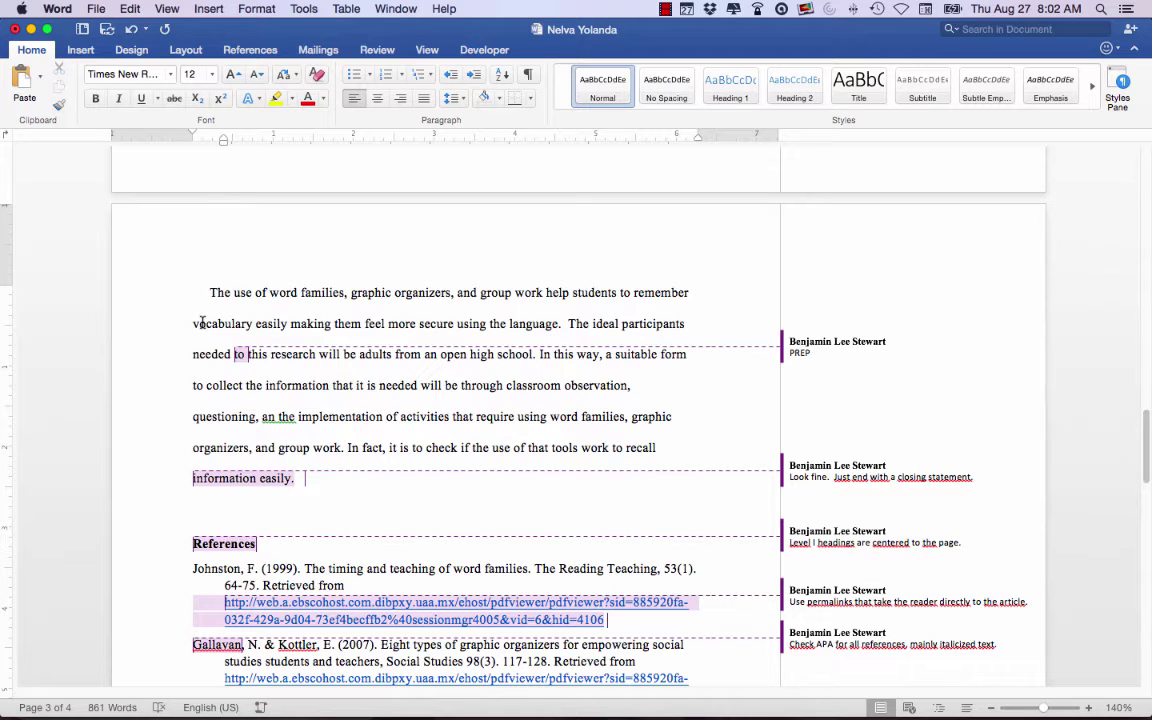
{"action": "scroll", "coordinate": [261, 388], "scroll_direction": "down", "scroll_amount": 5}
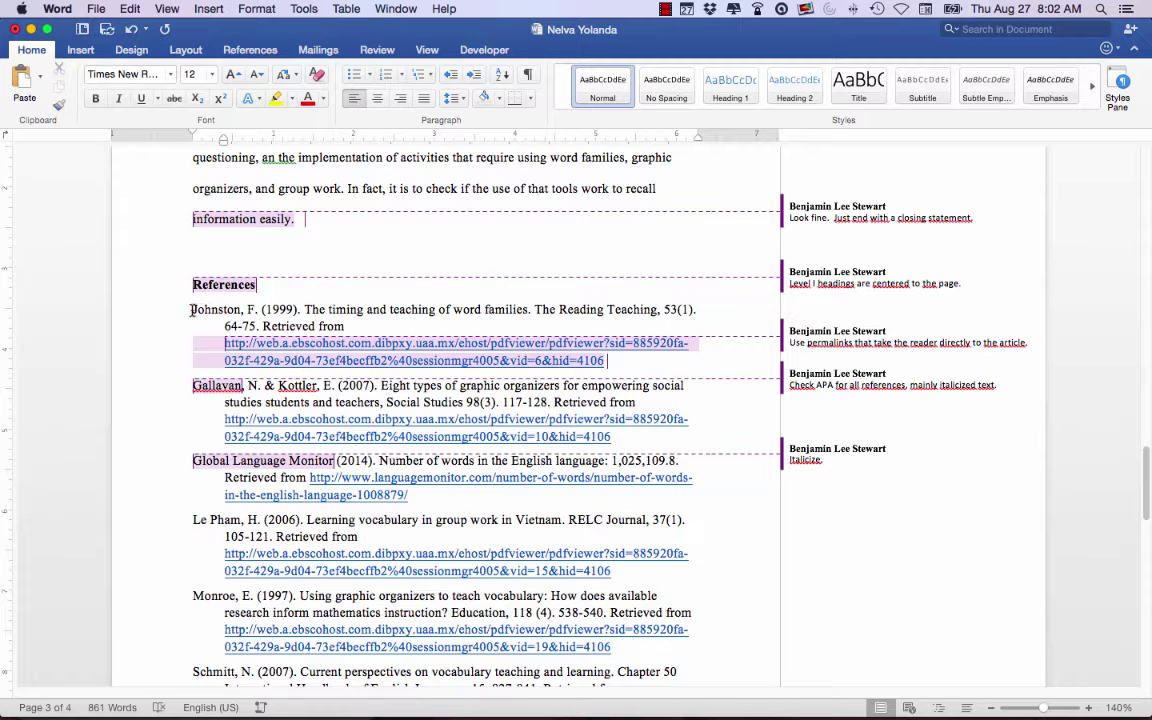
{"action": "left_click_drag", "start_coordinate": [193, 309], "coordinate": [432, 566]}
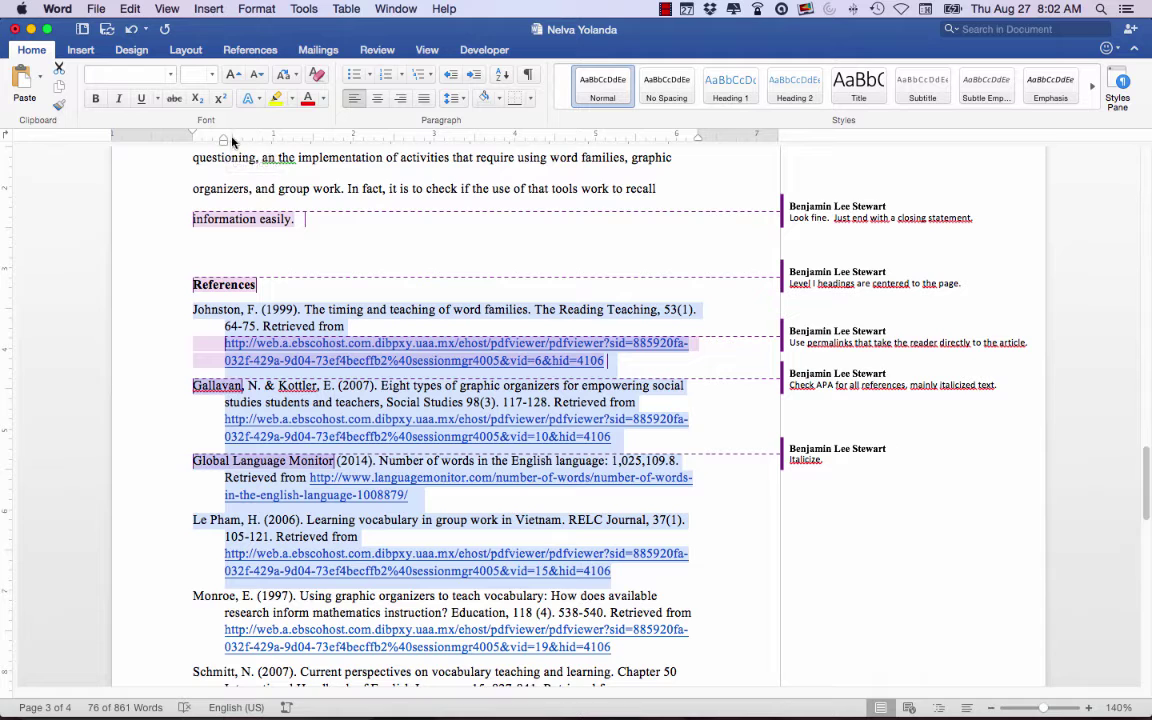
Step: Select the reference entries and open their Line Spacing Options paragraph settings
{"action": "left_click", "coordinate": [310, 420]}
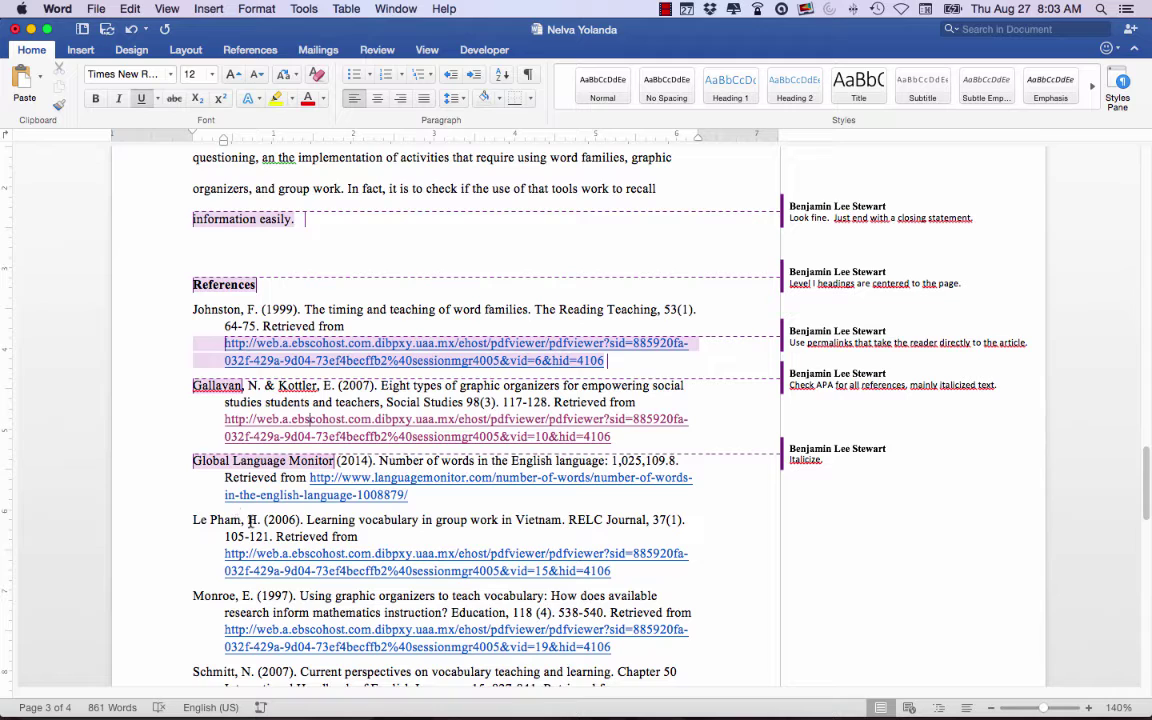
{"action": "left_click", "coordinate": [426, 497]}
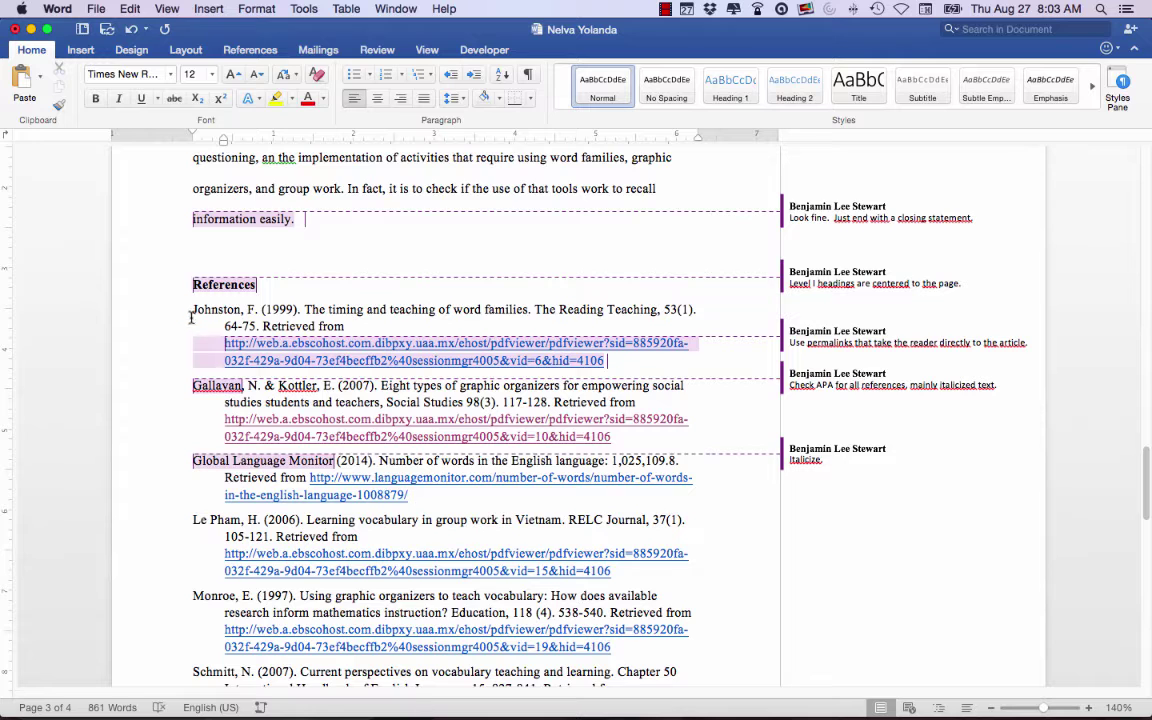
{"action": "left_click_drag", "start_coordinate": [172, 300], "coordinate": [440, 685]}
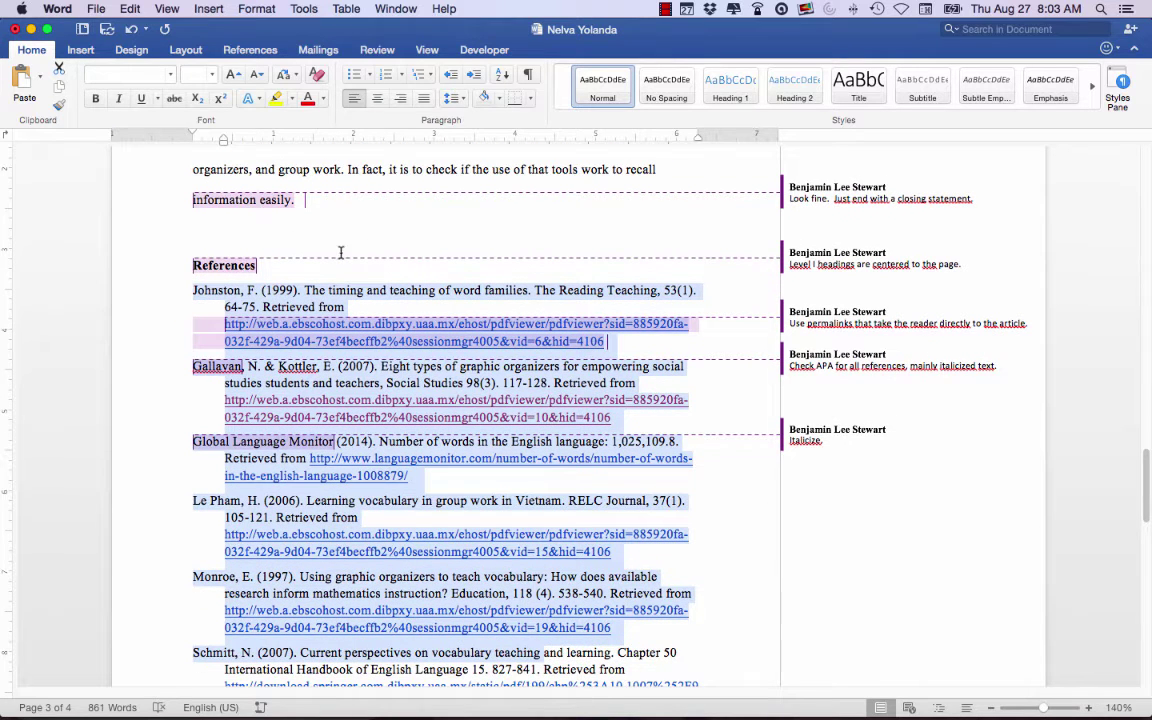
{"action": "left_click", "coordinate": [451, 99]}
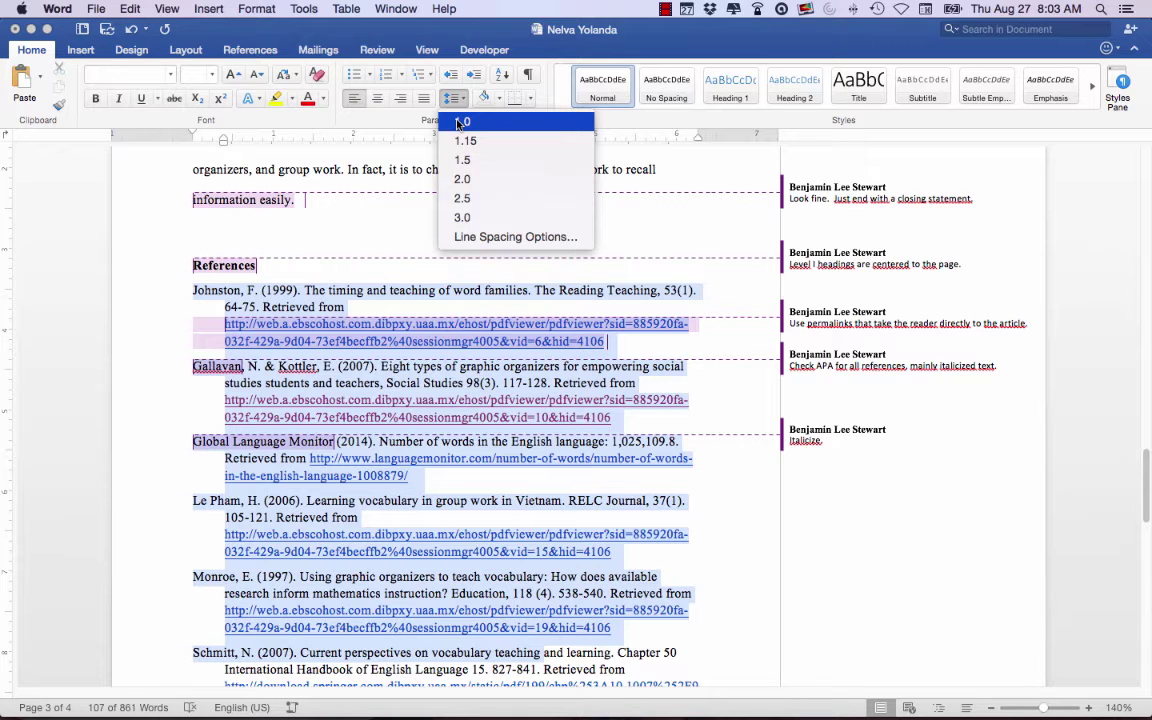
{"action": "left_click", "coordinate": [500, 236]}
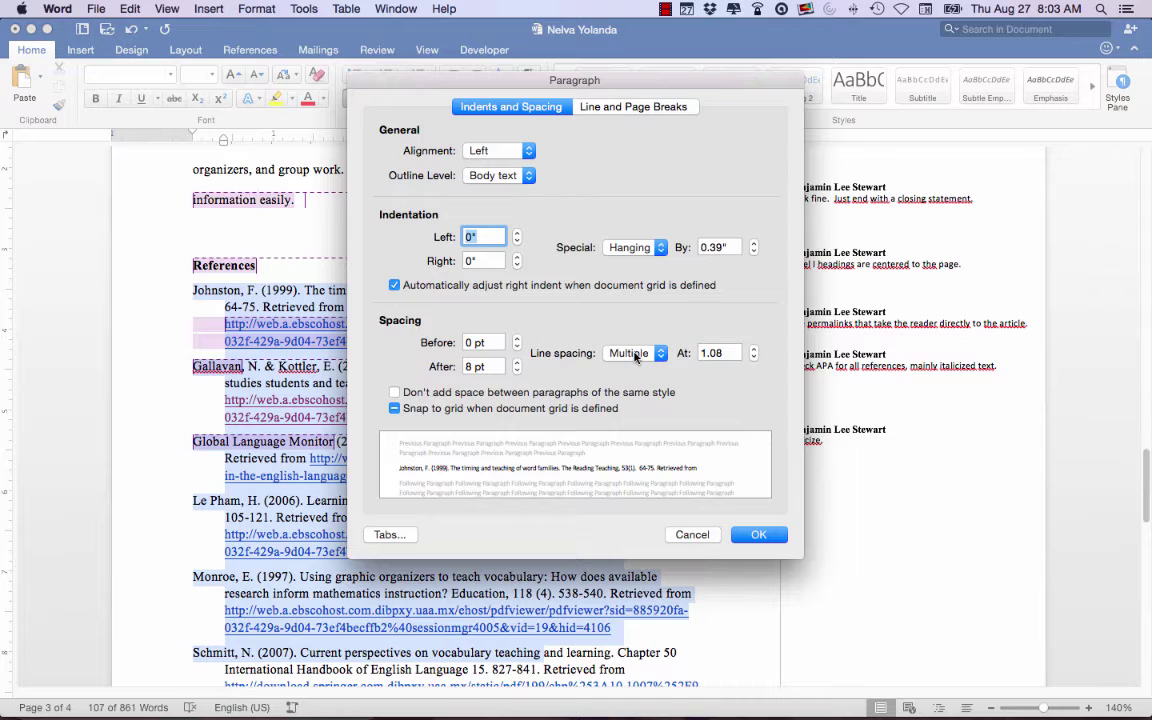
Step: Keep the references' line spacing at Multiple 1.08 and dismiss the Paragraph dialog
{"action": "left_click", "coordinate": [636, 358]}
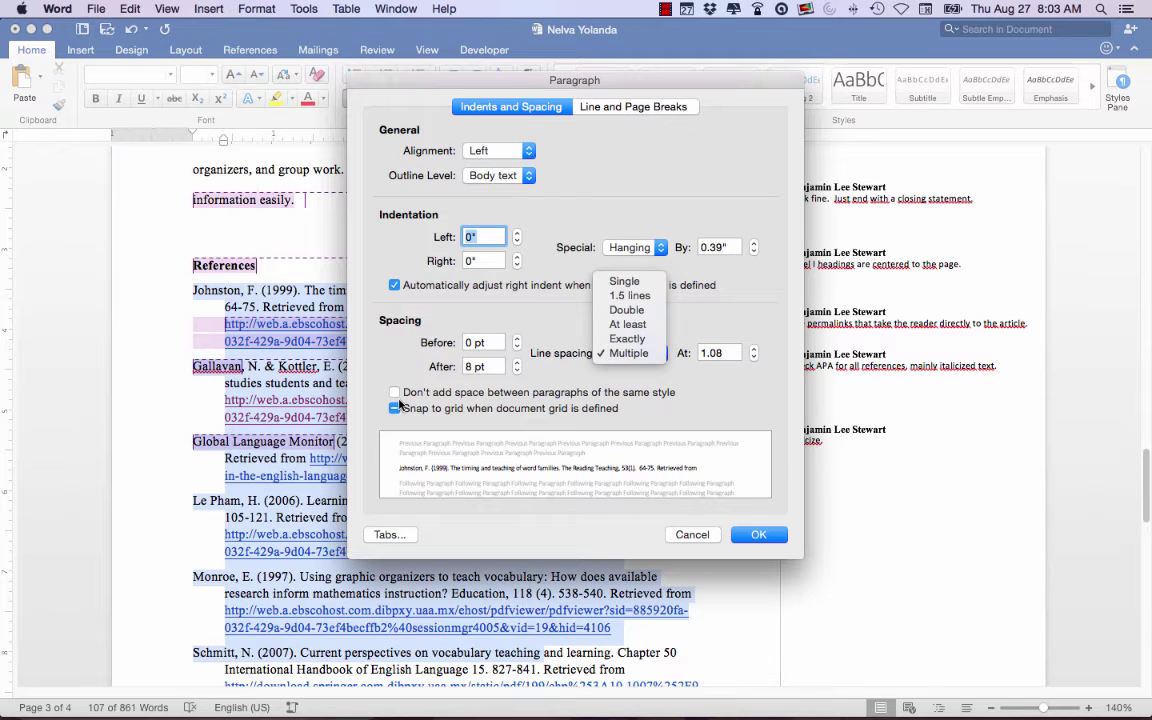
{"action": "left_click", "coordinate": [449, 407]}
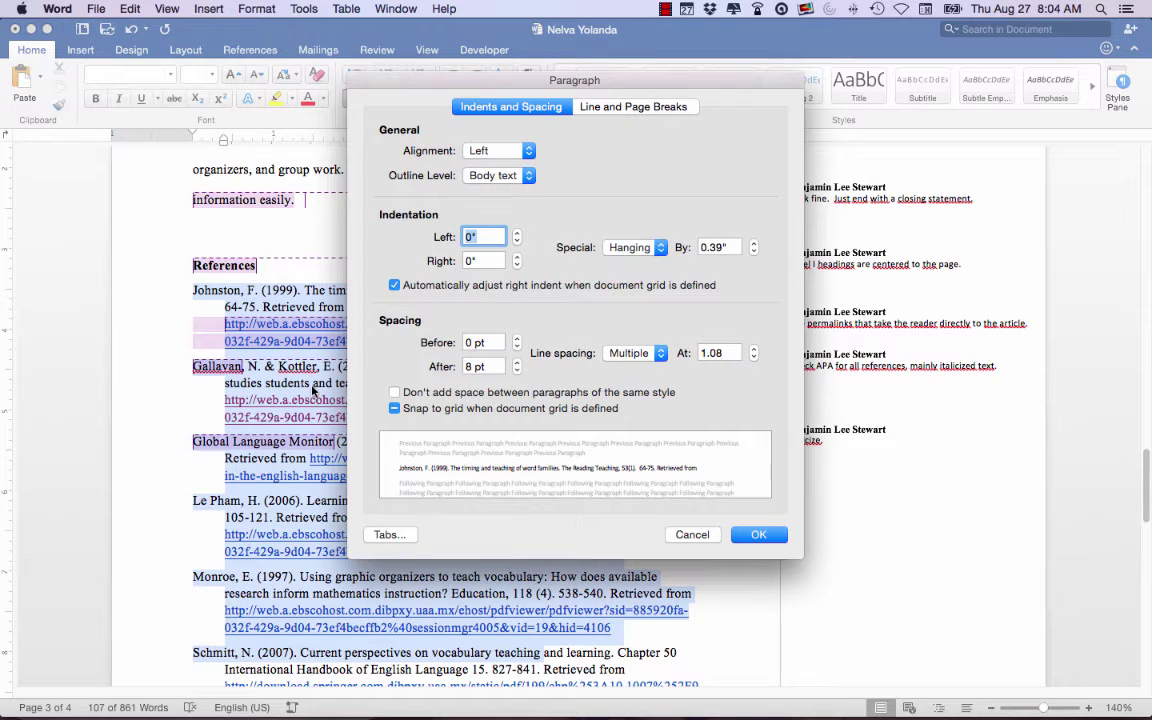
{"action": "key", "text": "Return"}
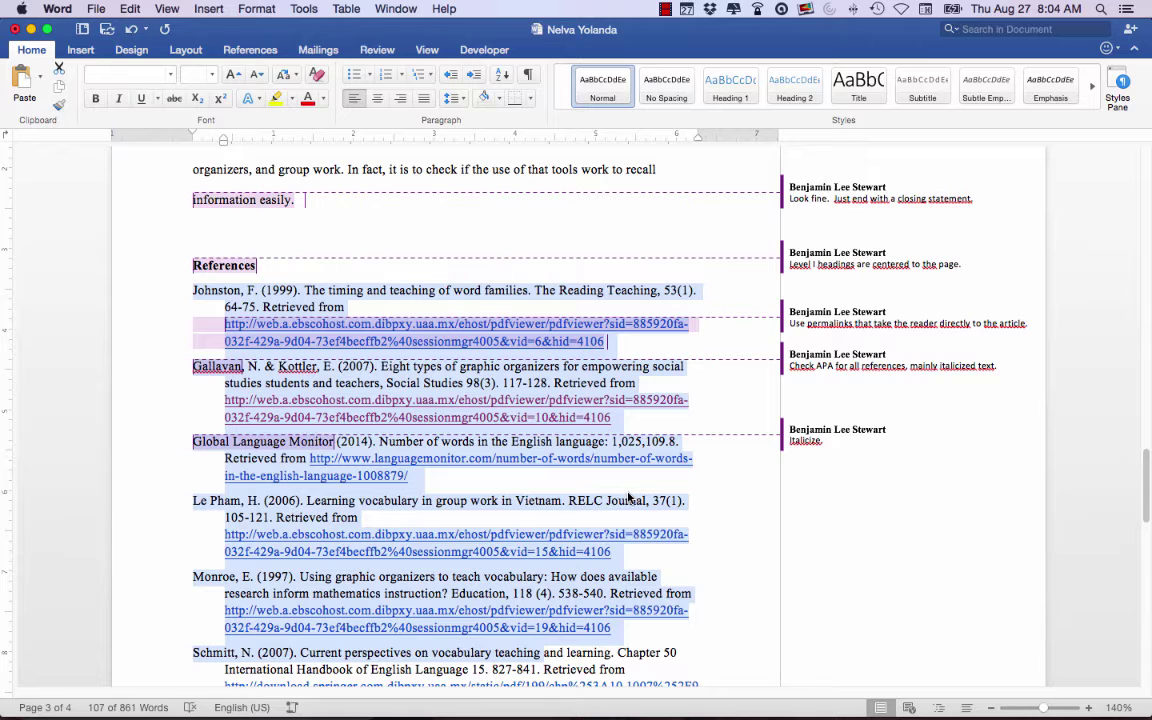
Step: Follow the Johnston entry's hyperlink in the References list so it opens in Firefox
{"action": "left_click", "coordinate": [563, 503]}
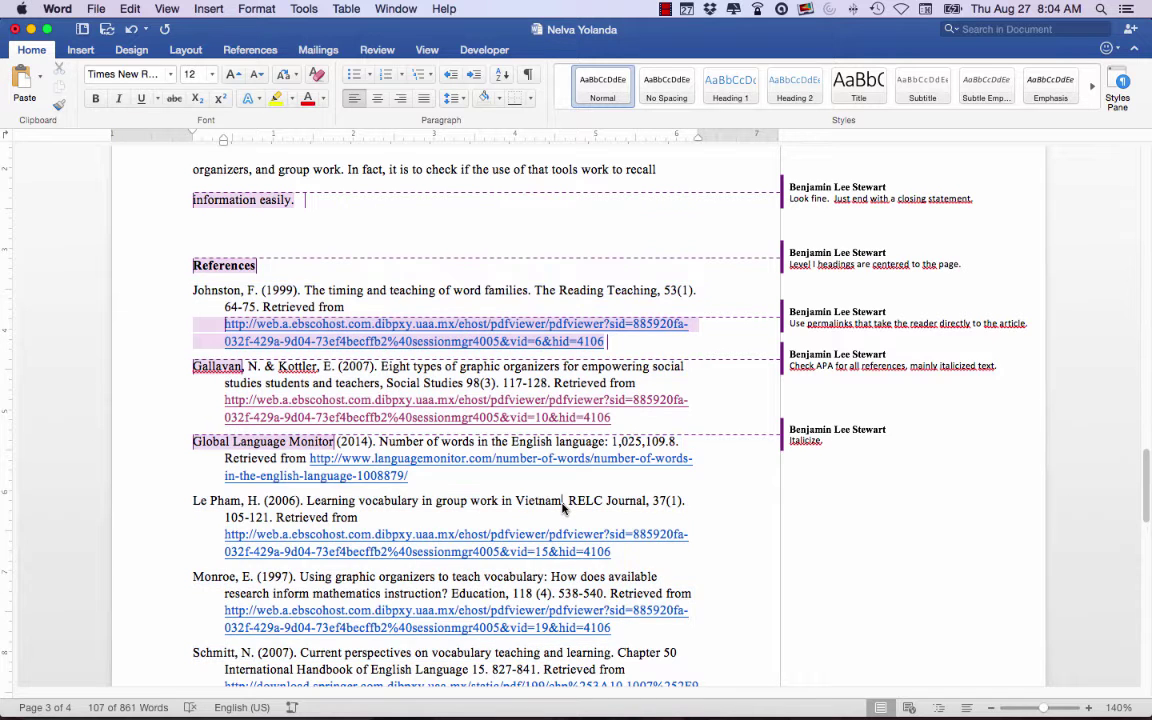
{"action": "scroll", "coordinate": [510, 450], "scroll_direction": "down", "scroll_amount": 5}
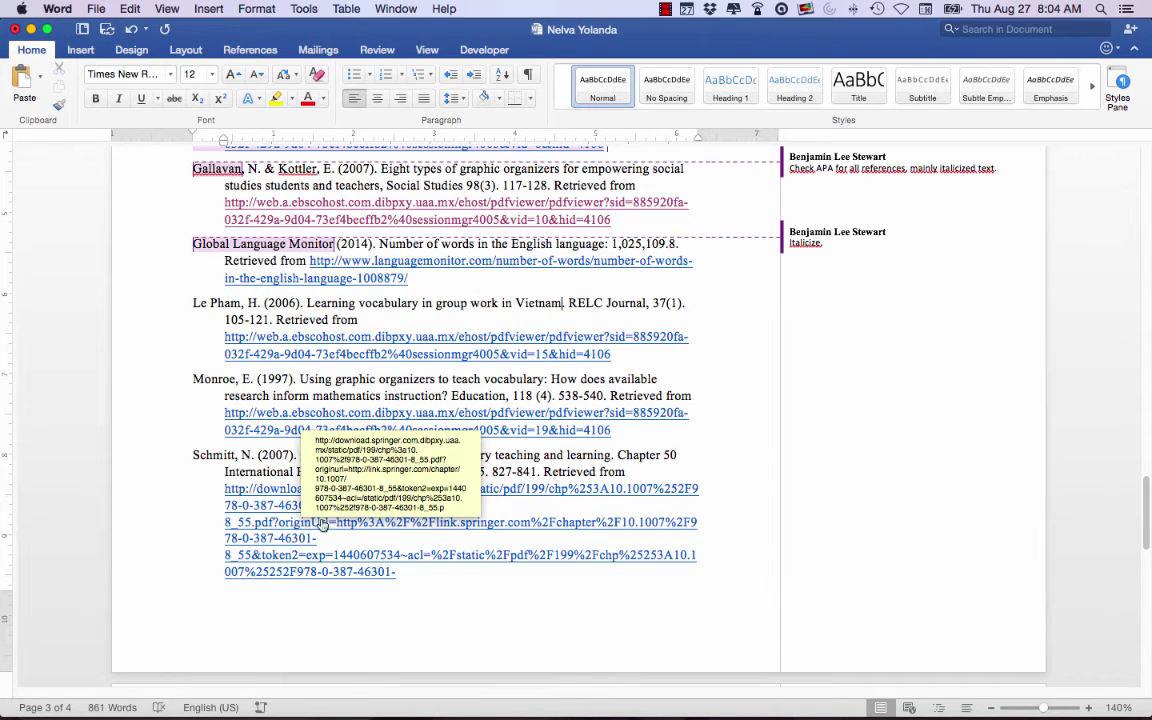
{"action": "scroll", "coordinate": [408, 460], "scroll_direction": "up", "scroll_amount": 3}
{"action": "scroll", "coordinate": [408, 460], "scroll_direction": "up", "scroll_amount": 3}
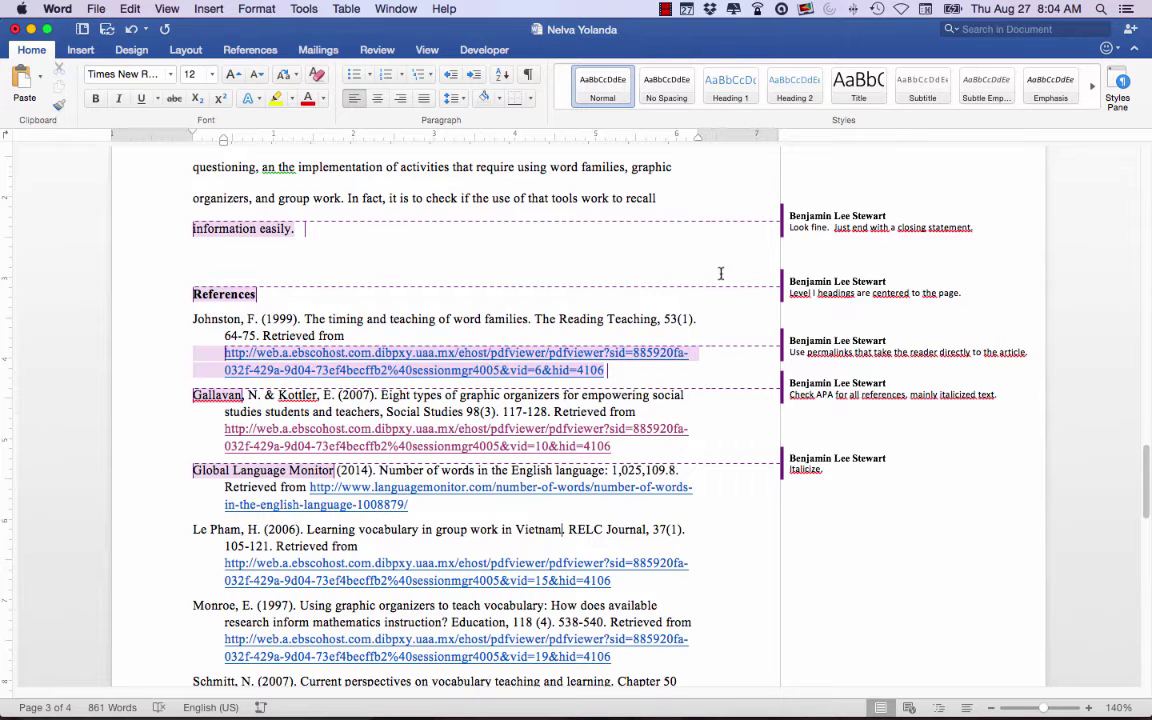
{"action": "left_click", "coordinate": [543, 358]}
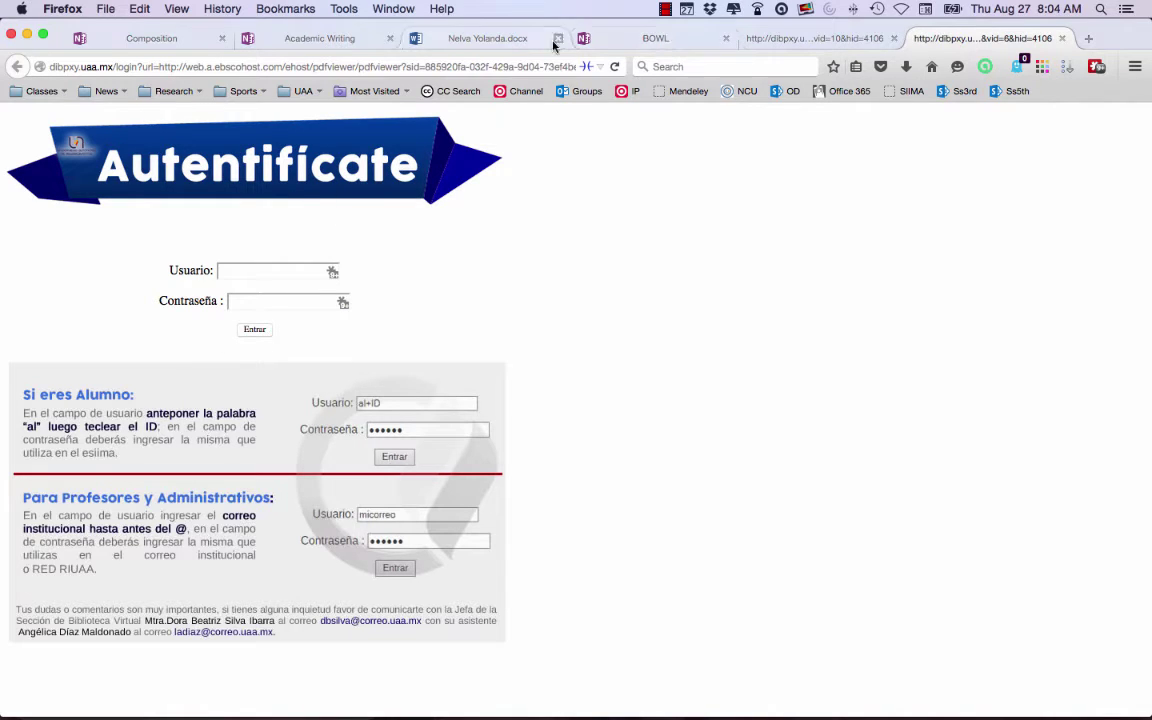
Step: Enter a username on the library login page and go to the Biblioteca Virtual homepage
{"action": "mouse_move", "coordinate": [697, 688]}
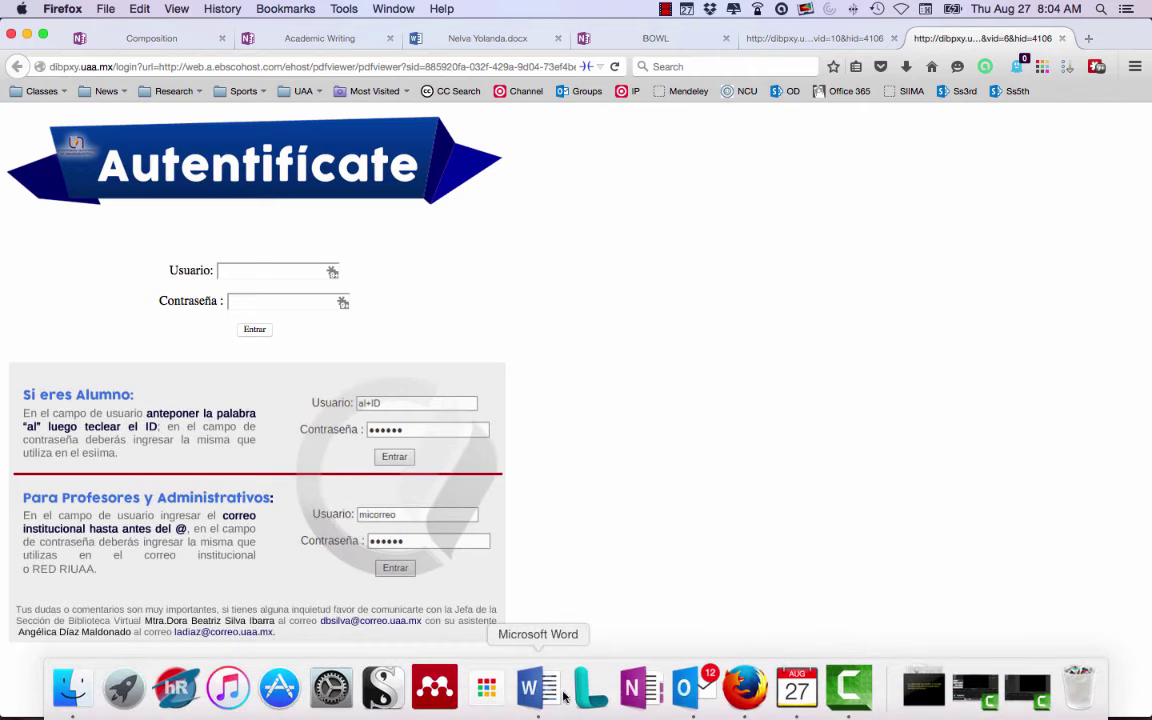
{"action": "left_click", "coordinate": [222, 270]}
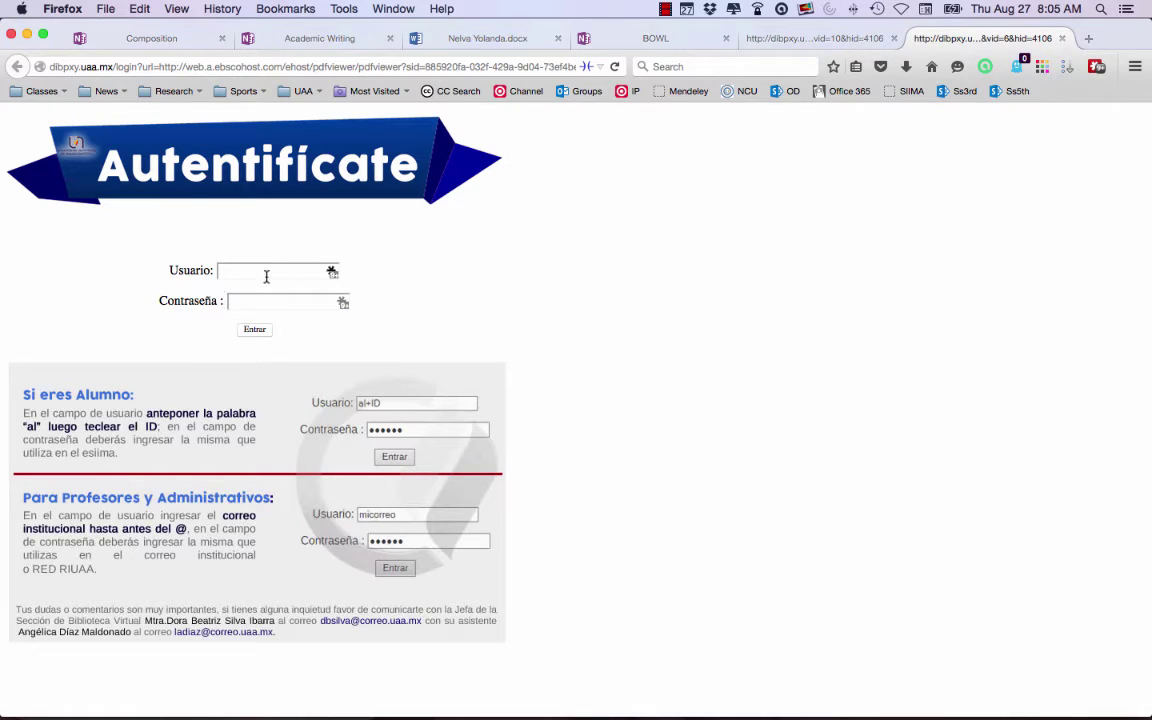
{"action": "type", "text": "bis"}
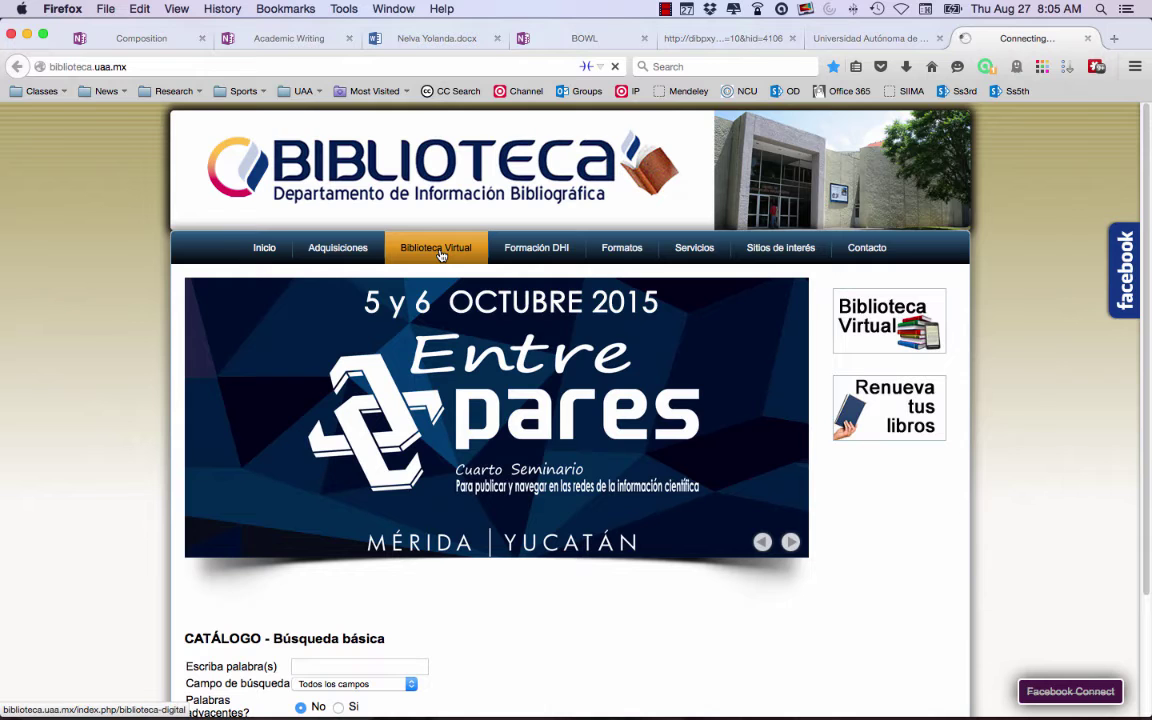
{"action": "left_click", "coordinate": [437, 250]}
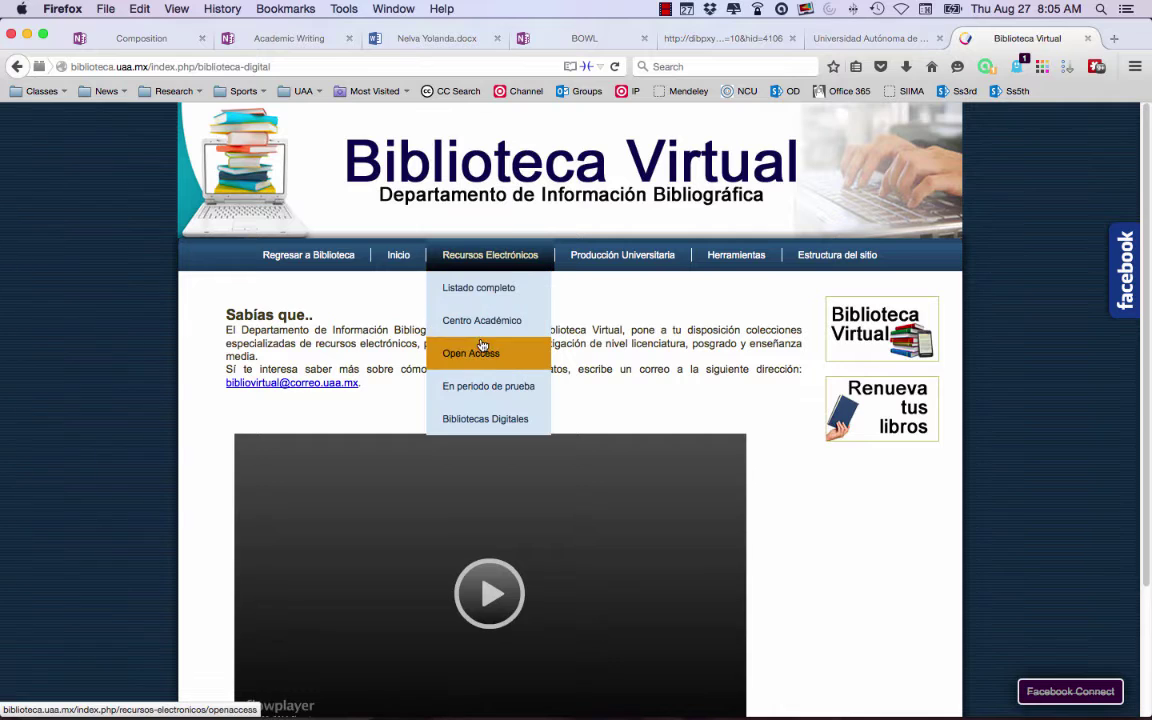
Step: Open the complete list of electronic resources and select EBSCO from it
{"action": "left_click", "coordinate": [483, 292]}
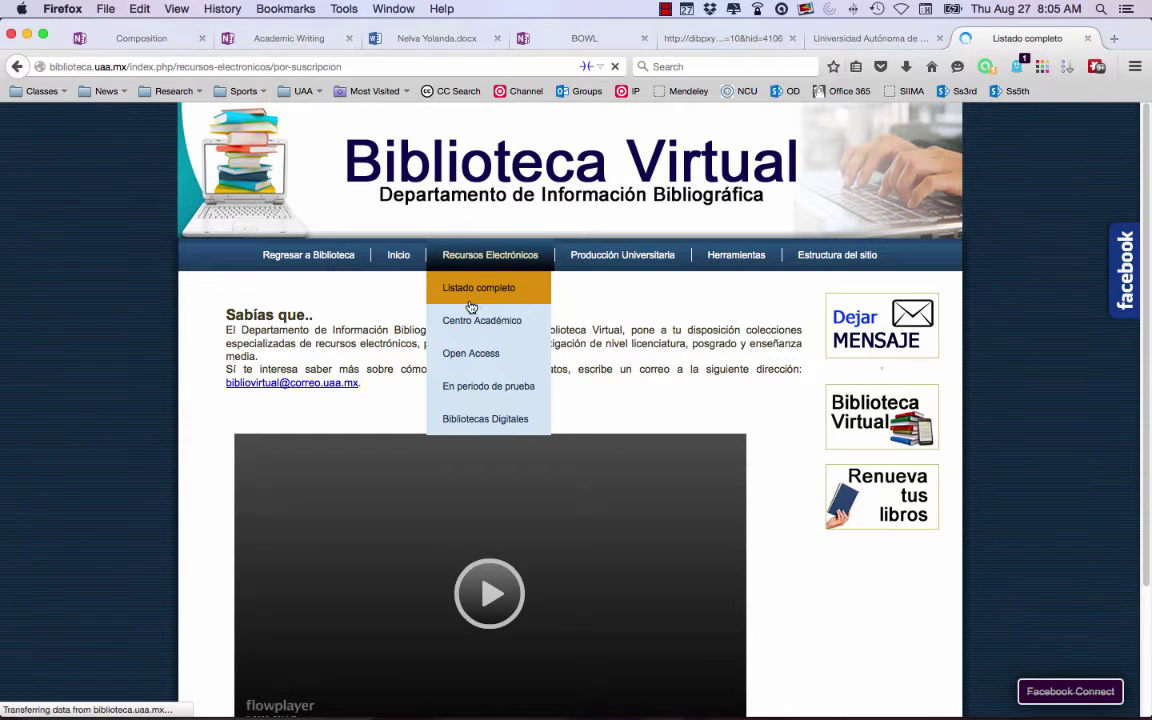
{"action": "scroll", "coordinate": [481, 496], "scroll_direction": "down", "scroll_amount": 15}
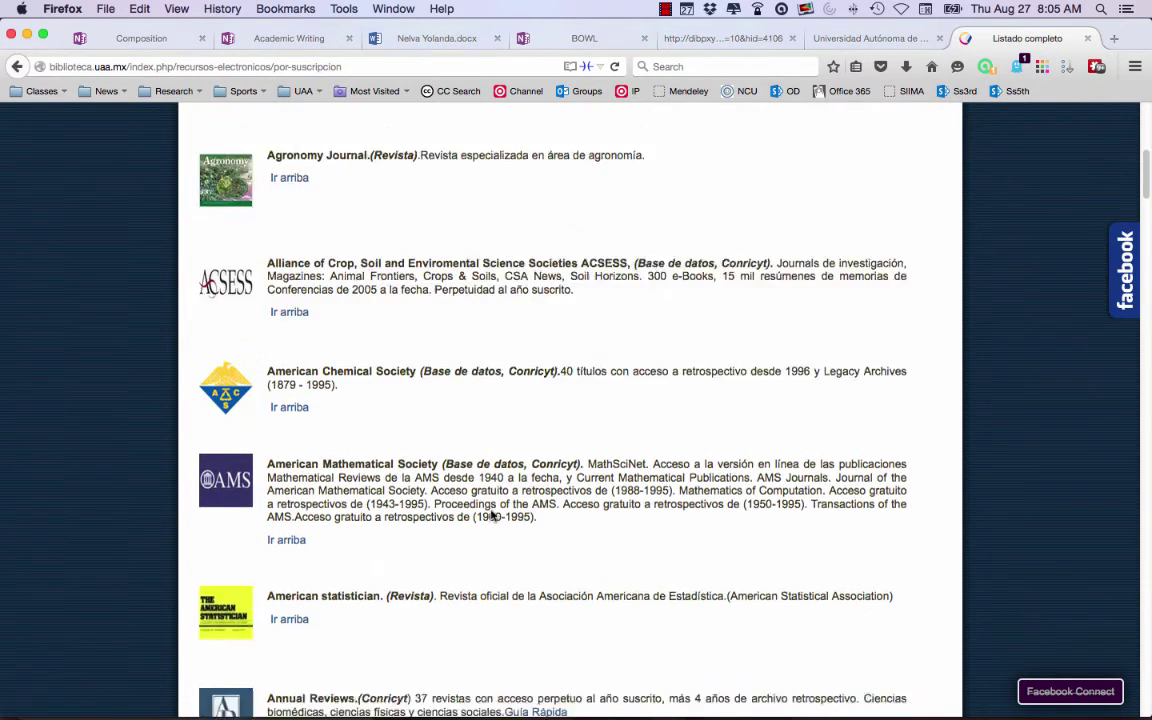
{"action": "scroll", "coordinate": [488, 516], "scroll_direction": "down", "scroll_amount": 5}
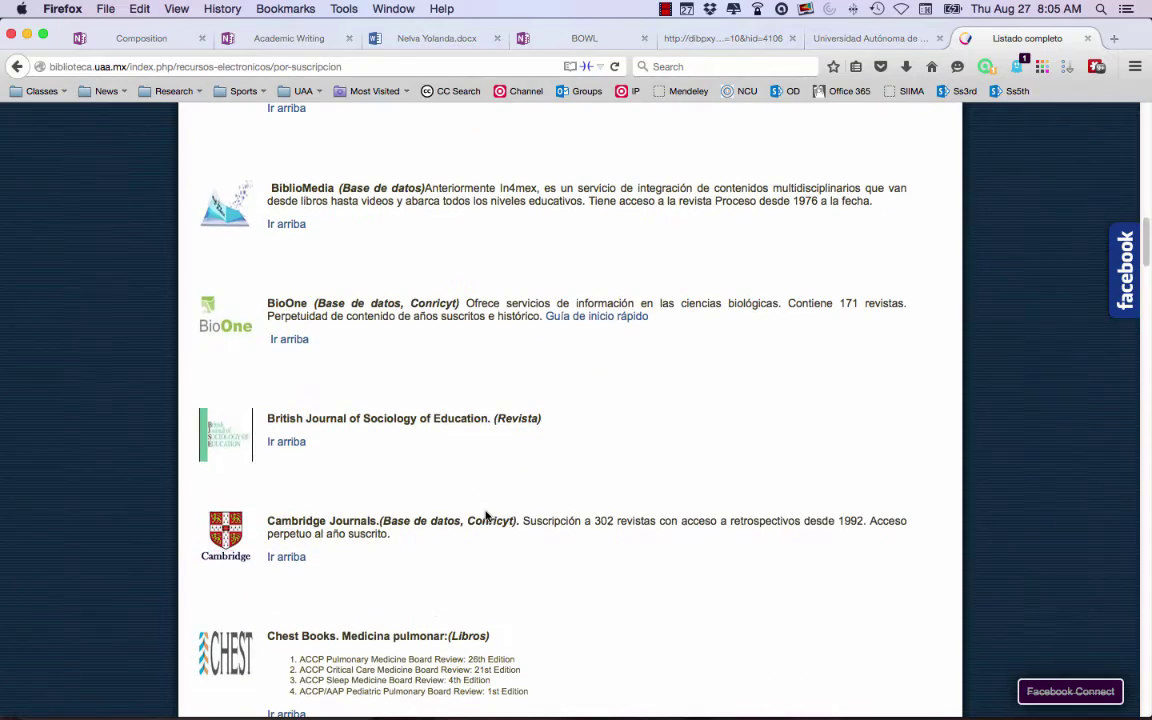
{"action": "scroll", "coordinate": [487, 516], "scroll_direction": "up", "scroll_amount": 15}
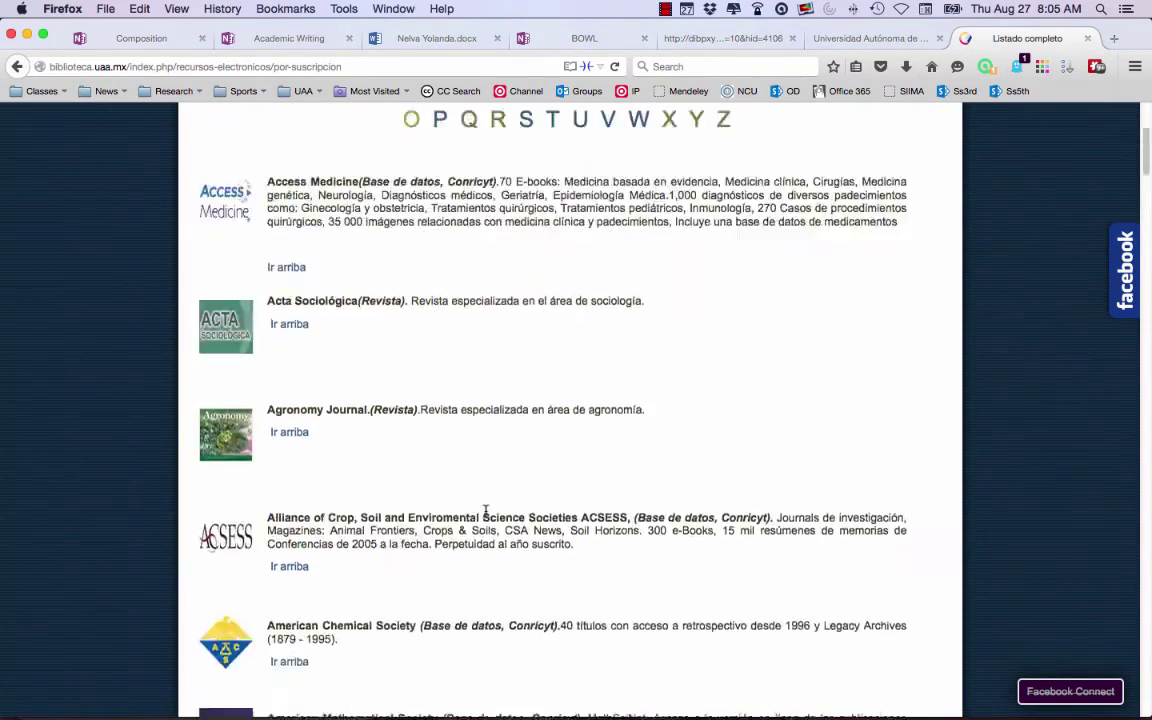
{"action": "scroll", "coordinate": [487, 516], "scroll_direction": "down", "scroll_amount": 3}
{"action": "scroll", "coordinate": [487, 516], "scroll_direction": "down", "scroll_amount": 10}
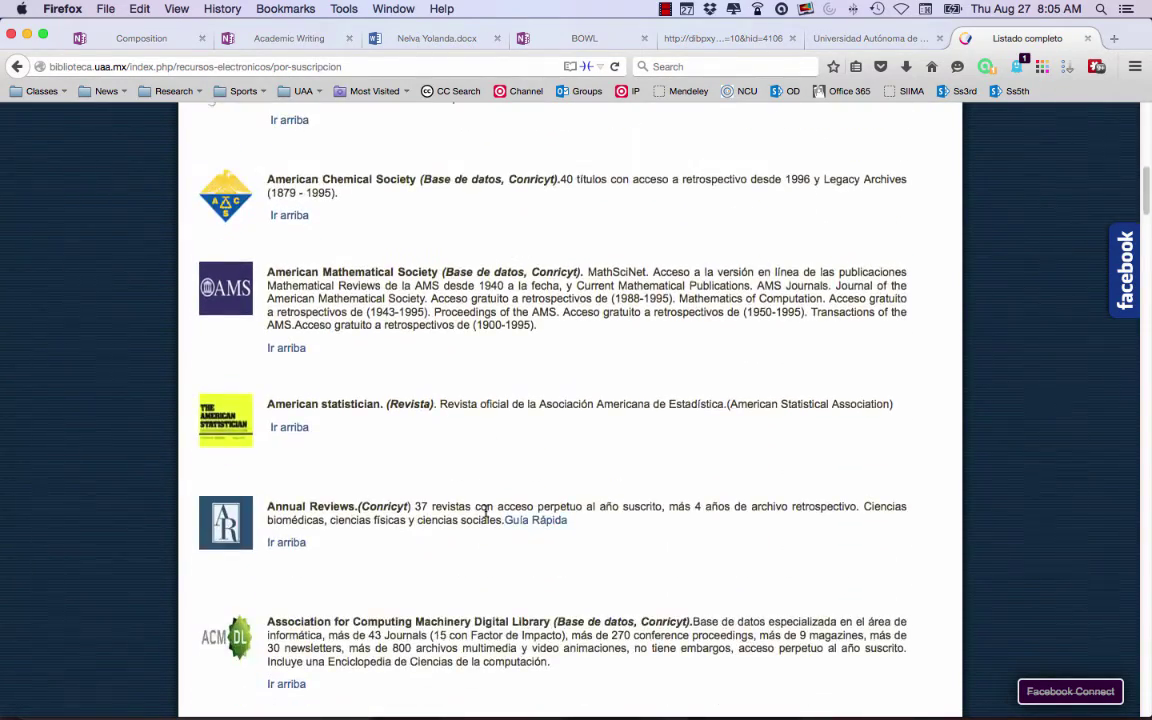
{"action": "scroll", "coordinate": [487, 510], "scroll_direction": "down", "scroll_amount": 5}
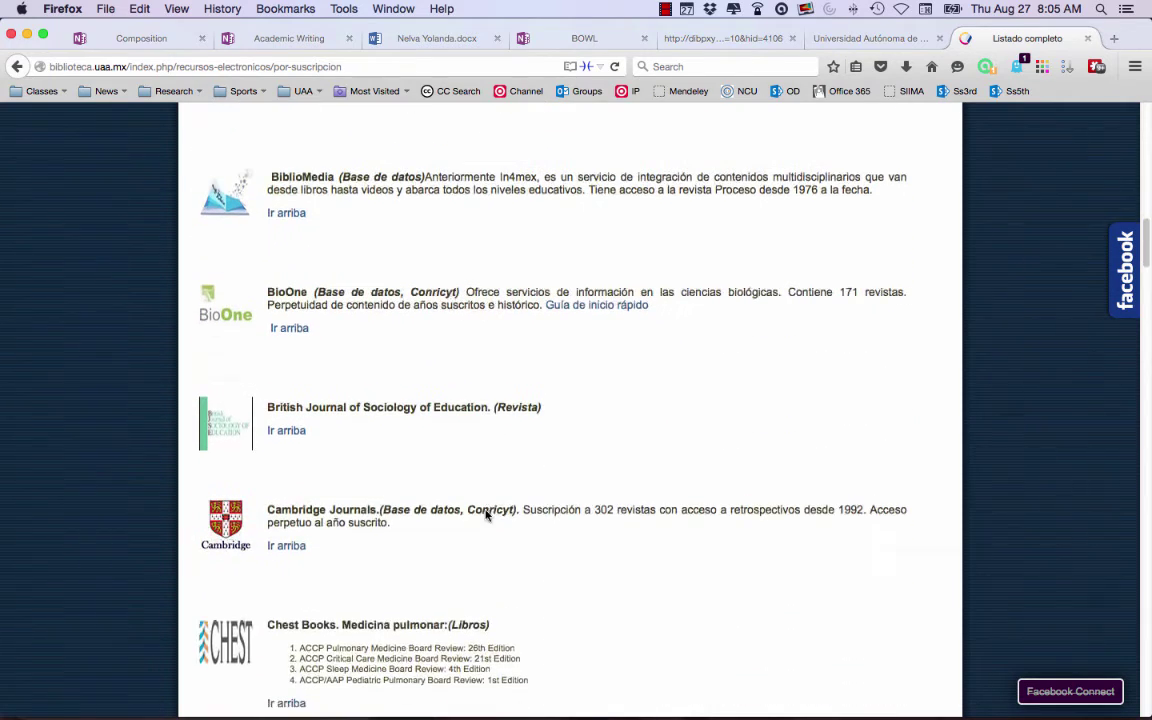
{"action": "scroll", "coordinate": [485, 511], "scroll_direction": "down", "scroll_amount": 8}
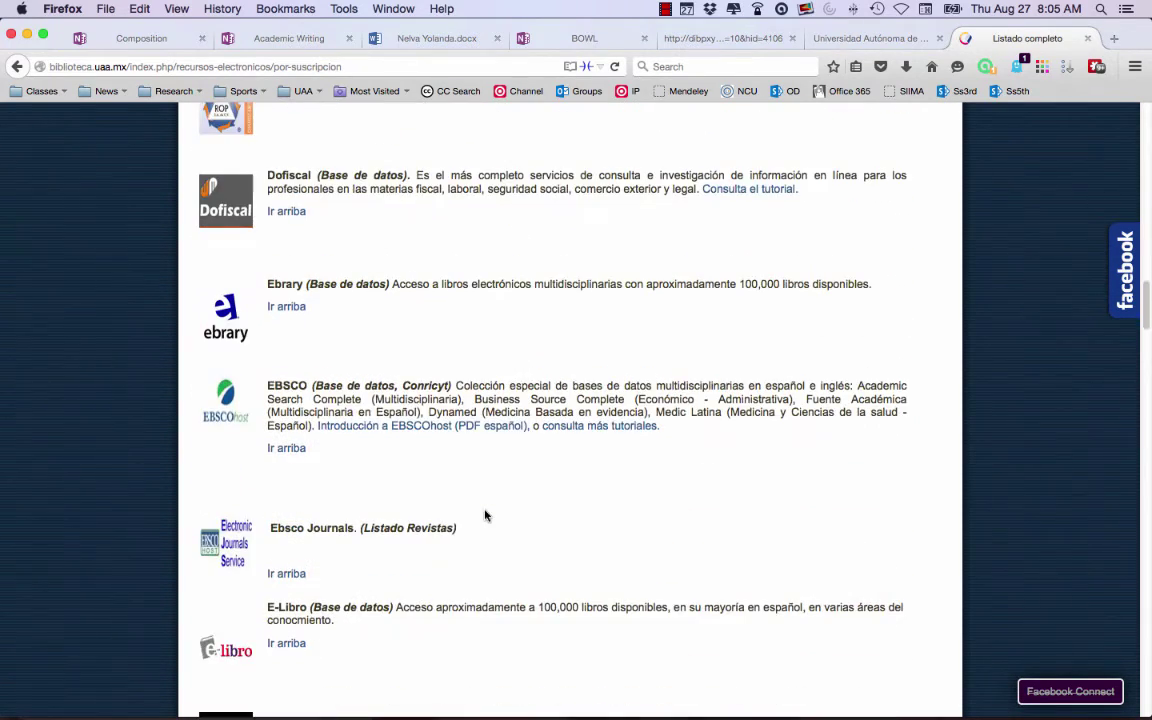
{"action": "left_click", "coordinate": [240, 396]}
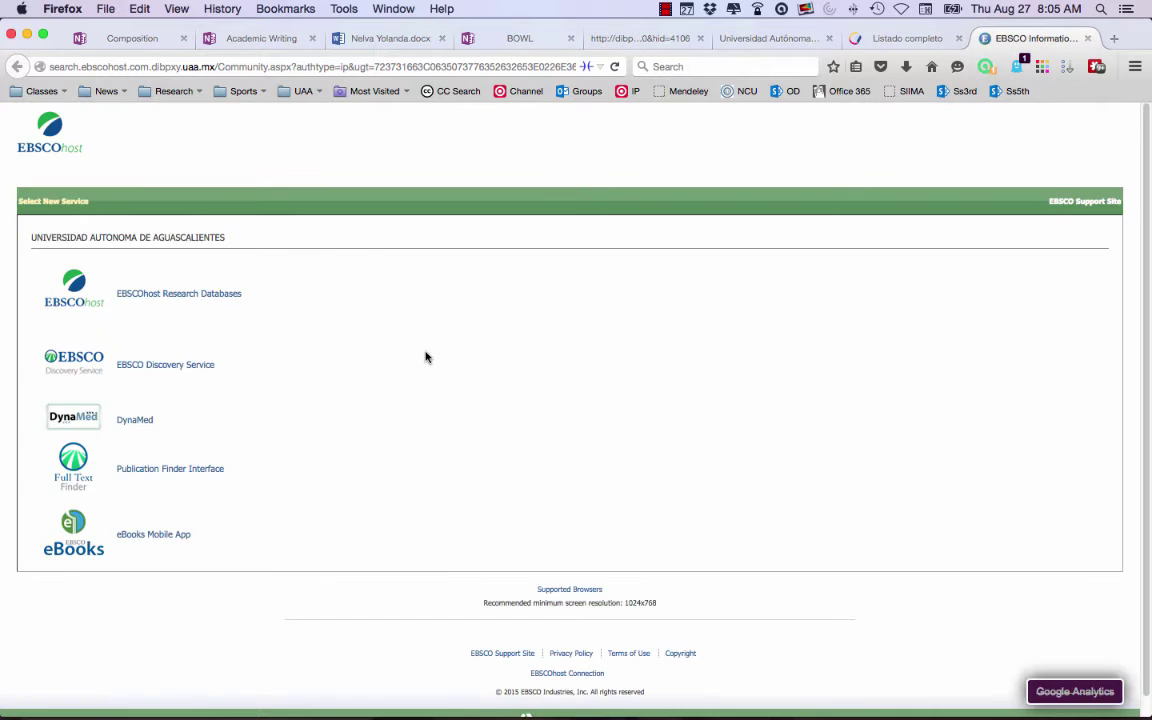
Step: Run an advanced full-text search for 'English pronunciation' and 'reading', then open the Inner Speech article
{"action": "left_click", "coordinate": [163, 347]}
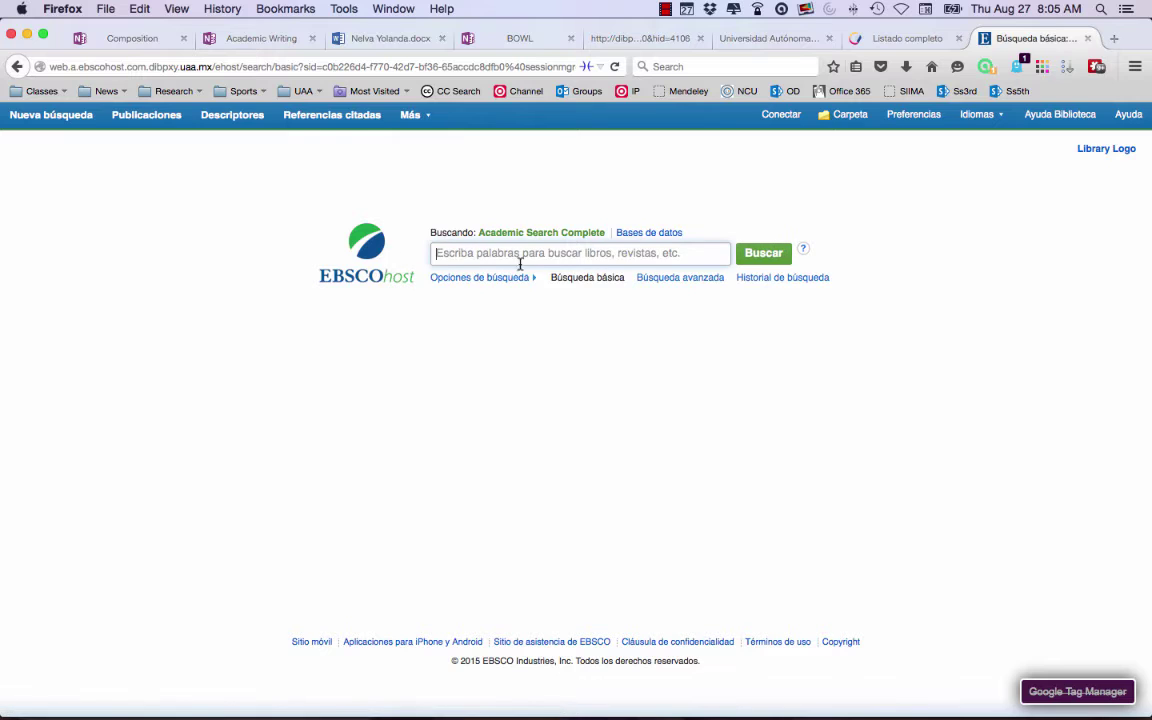
{"action": "left_click", "coordinate": [678, 279]}
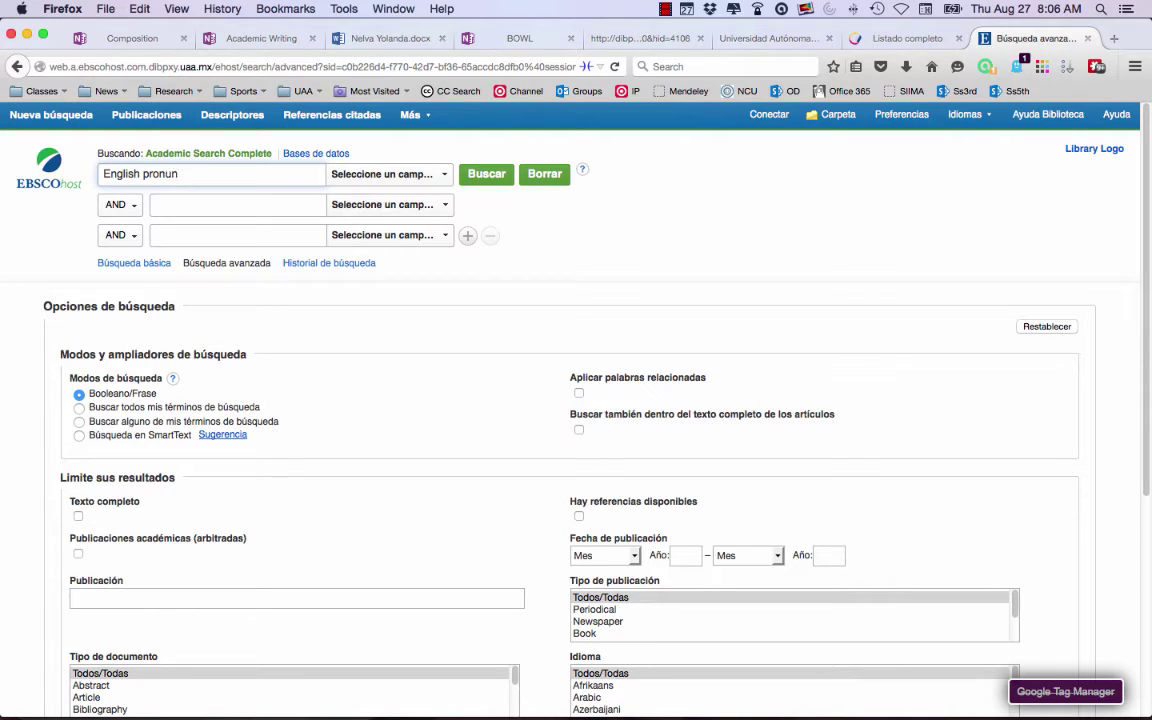
{"action": "type", "text": "tion"}
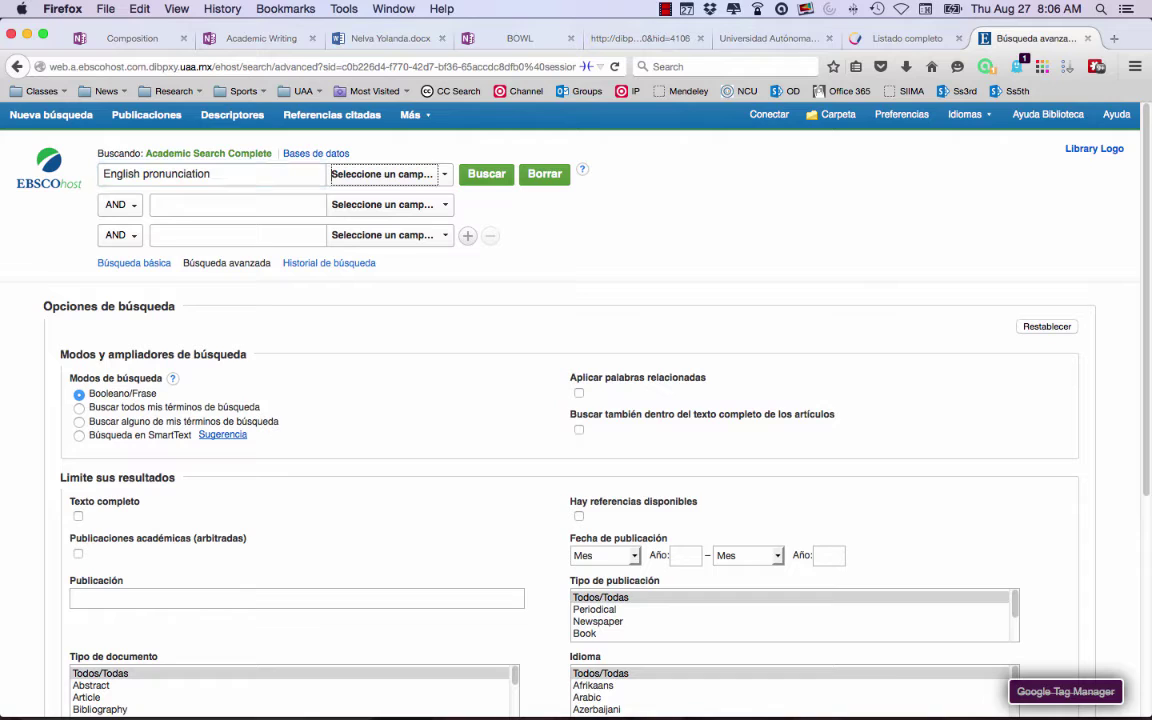
{"action": "key", "text": "Tab"}
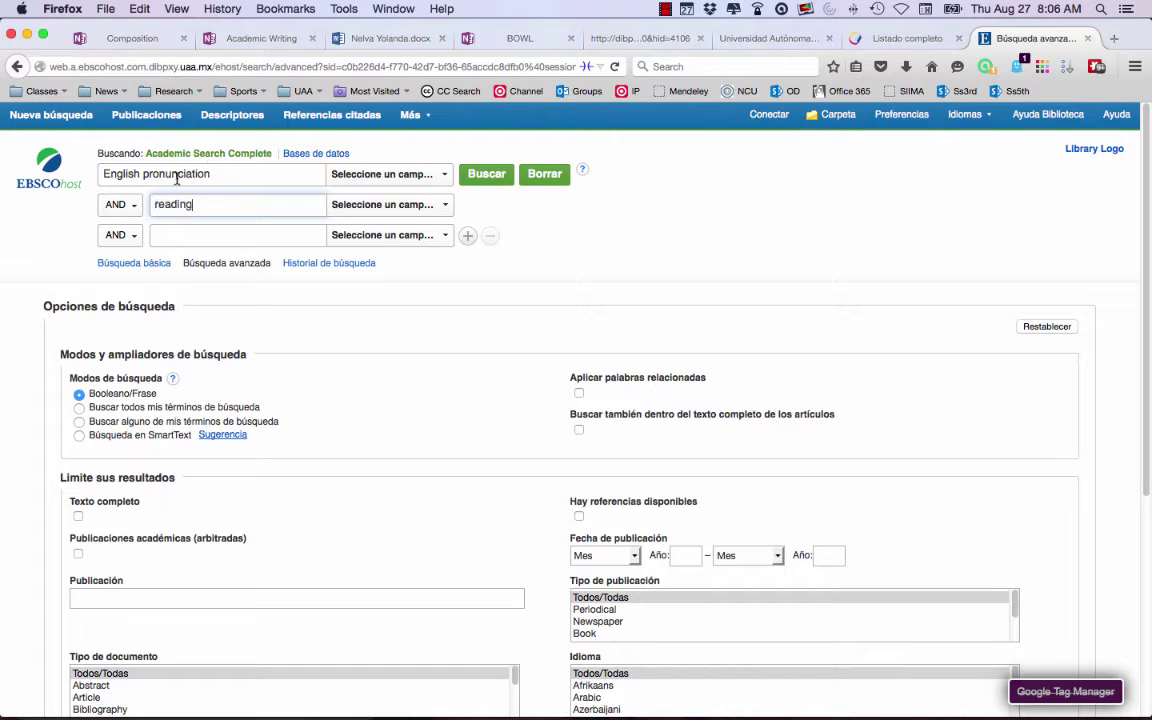
{"action": "left_click", "coordinate": [78, 516]}
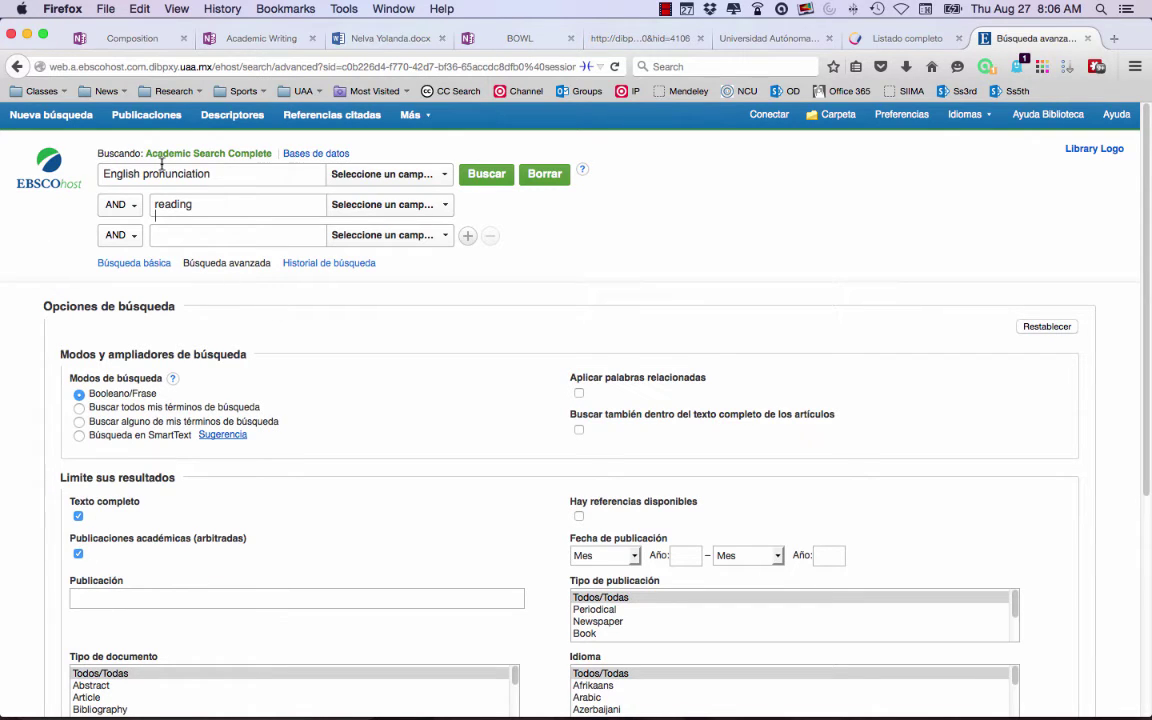
{"action": "left_click", "coordinate": [486, 174]}
{"action": "left_click", "coordinate": [525, 472]}
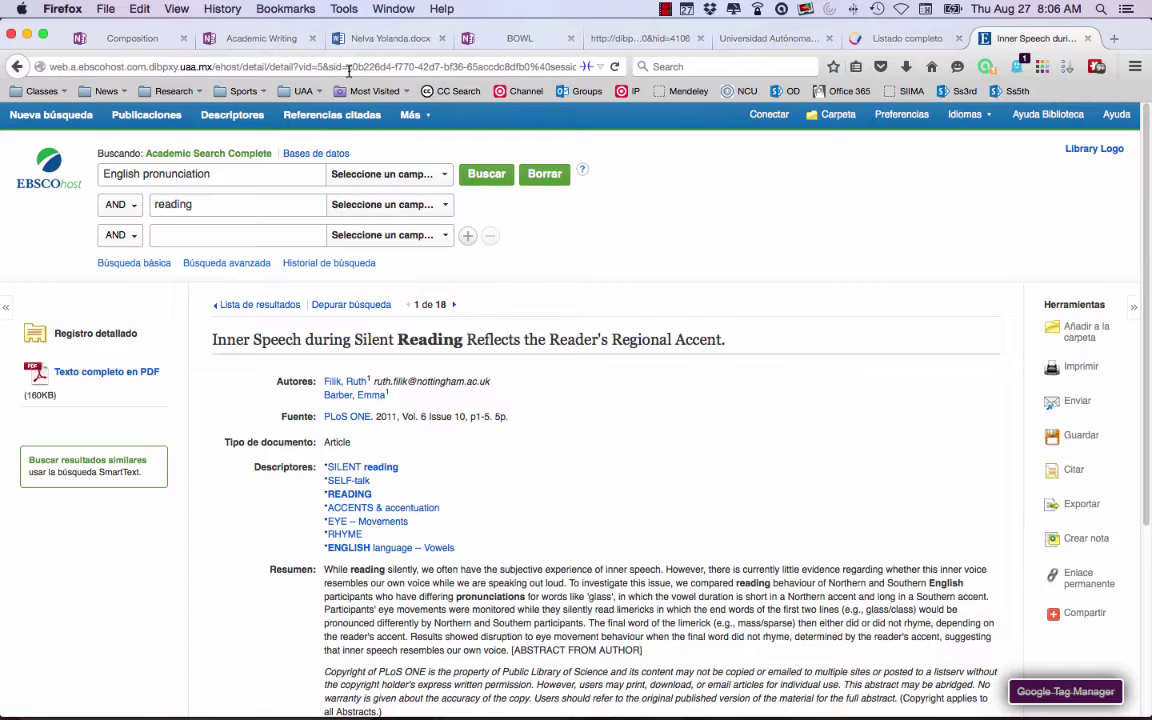
Step: Generate the Inner Speech article's permanent link and select its full URL
{"action": "left_click", "coordinate": [213, 68]}
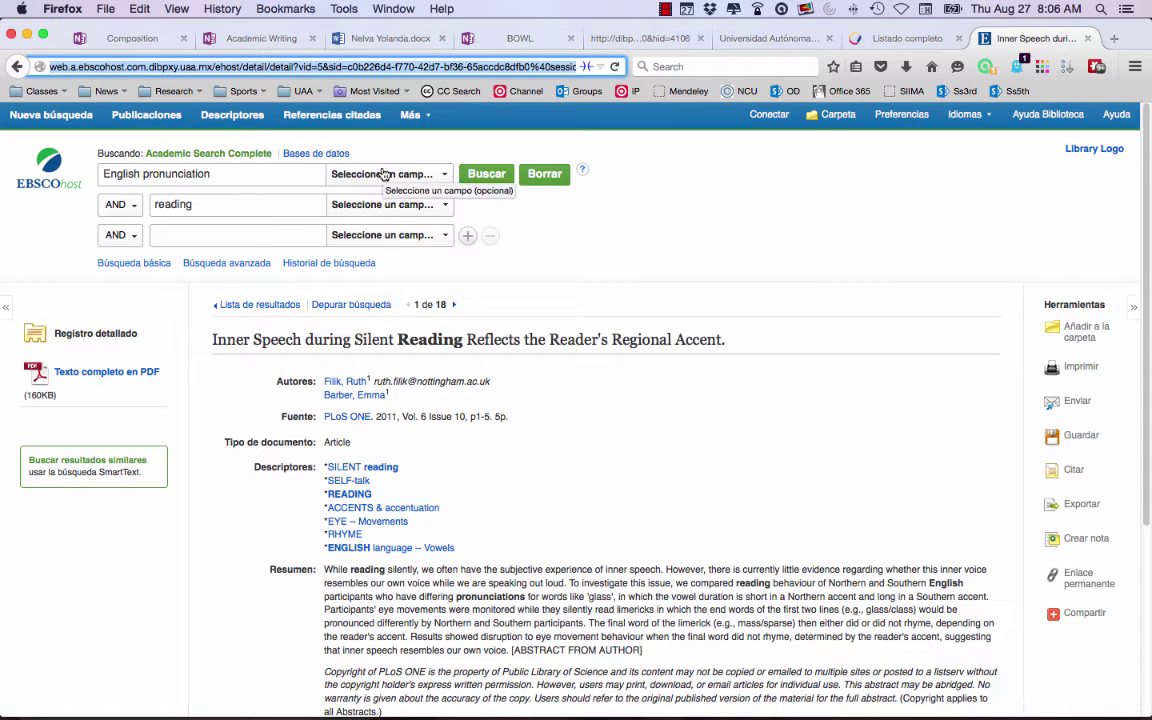
{"action": "left_click", "coordinate": [1085, 589]}
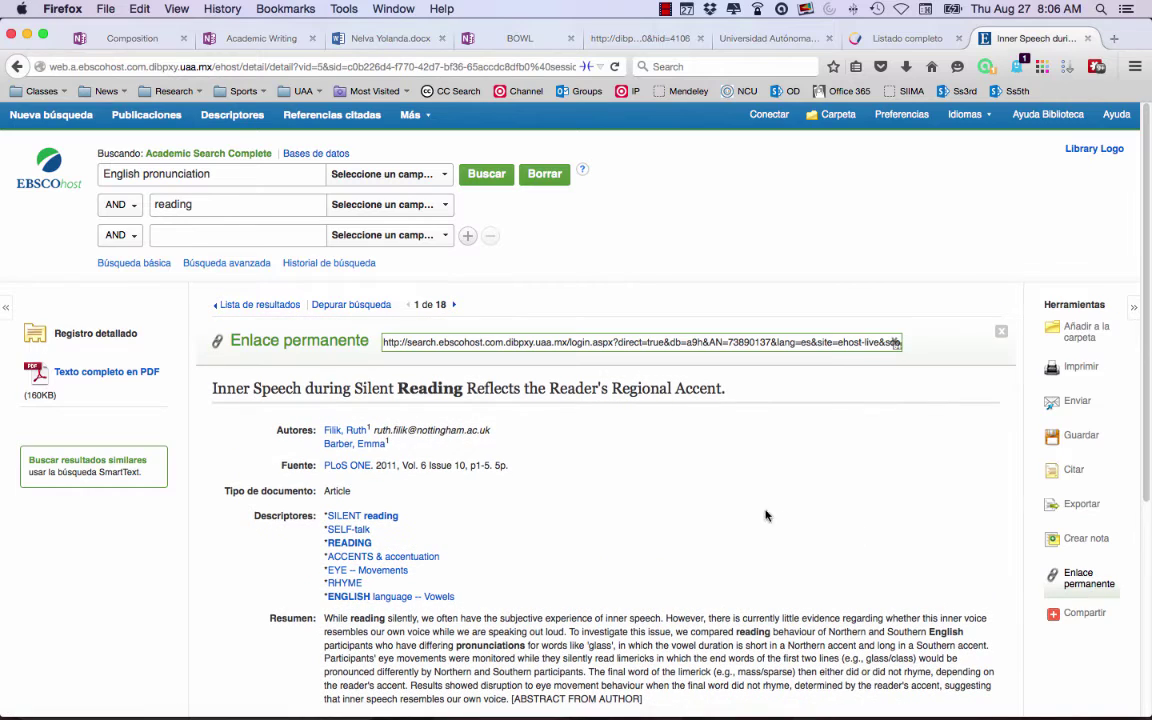
{"action": "left_click", "coordinate": [704, 337]}
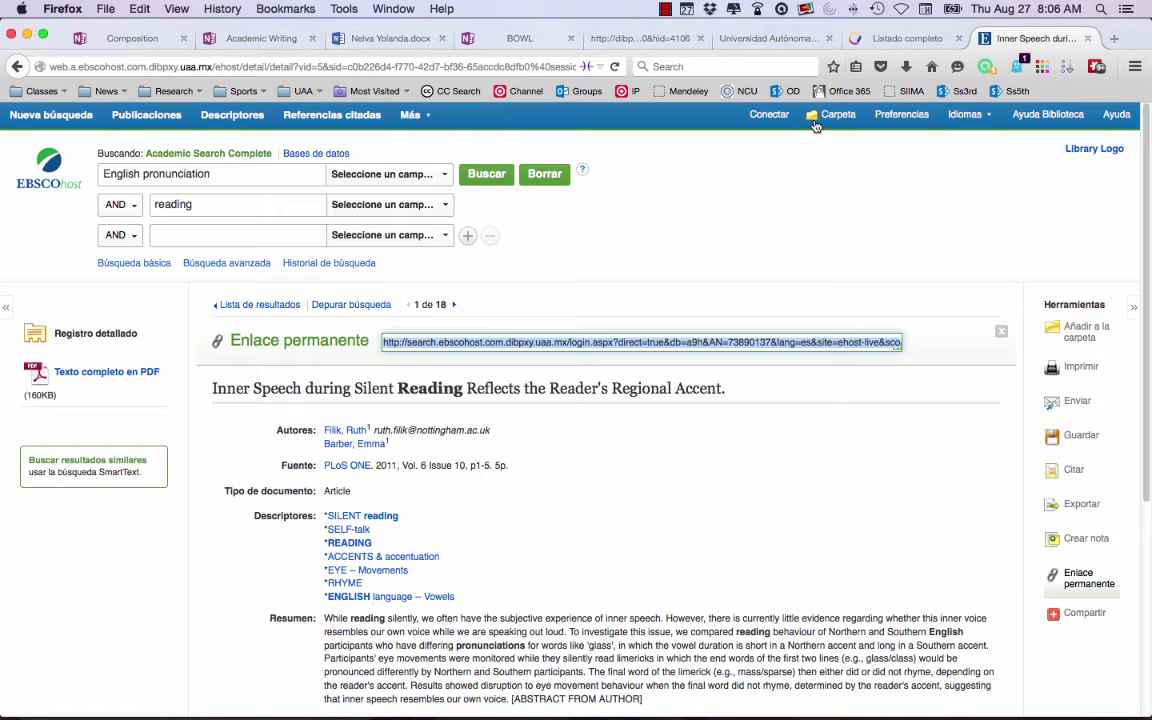
{"action": "key", "text": "super+t"}
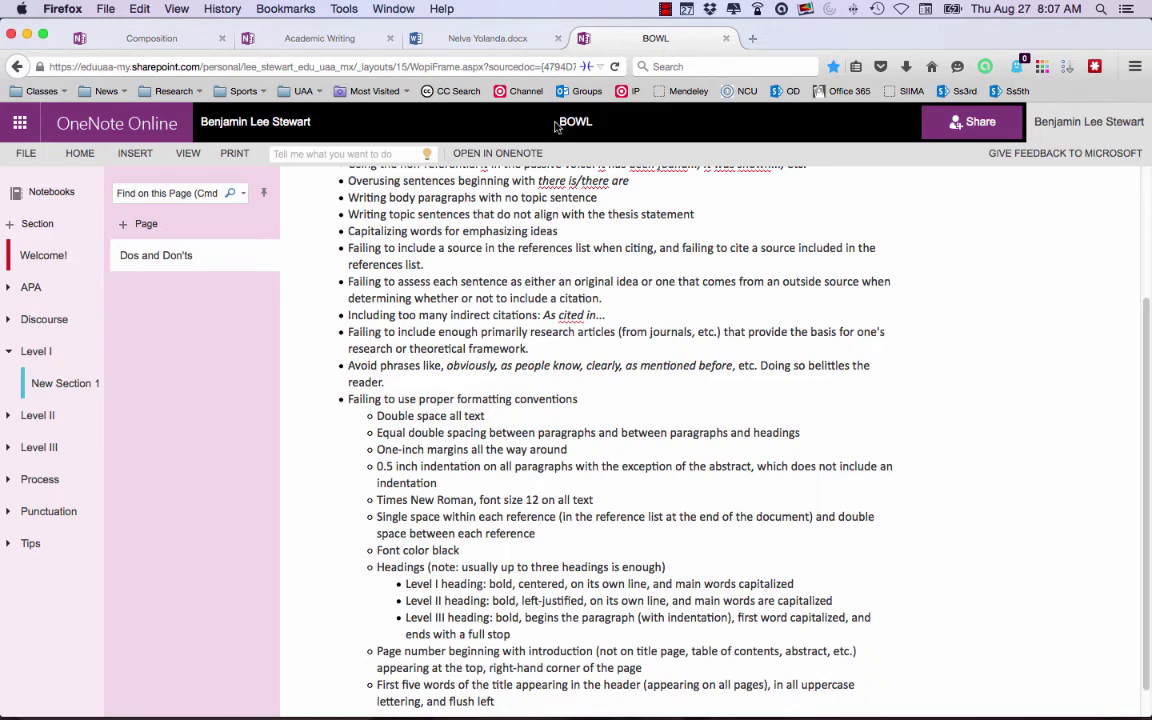
Step: Use the Dock to pass through Outlook and bring the Word essay back to the front
{"action": "mouse_move", "coordinate": [540, 712]}
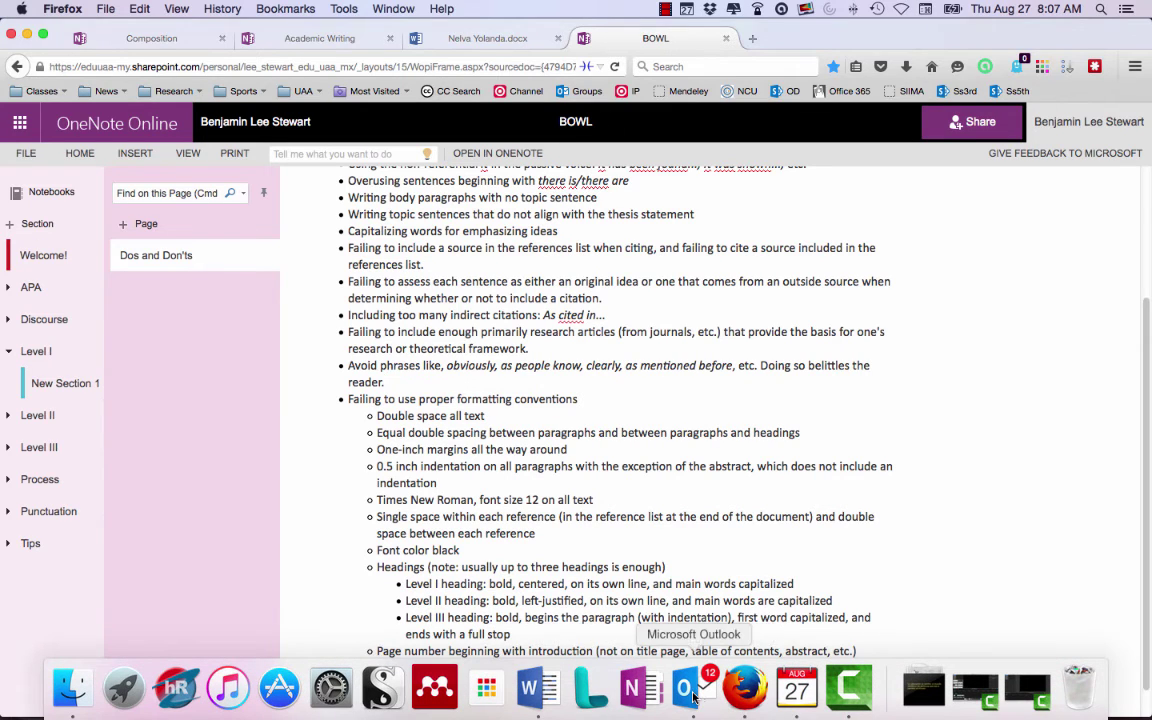
{"action": "left_click", "coordinate": [690, 690]}
{"action": "left_click", "coordinate": [537, 688]}
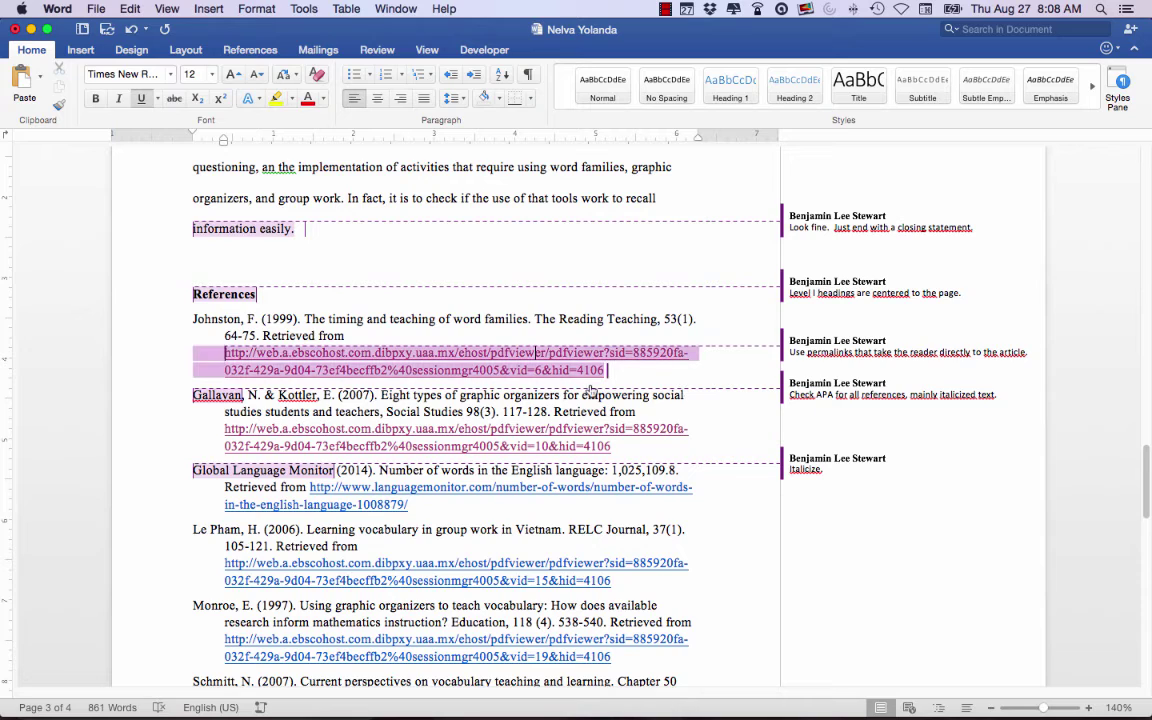
{"action": "mouse_move", "coordinate": [537, 352]}
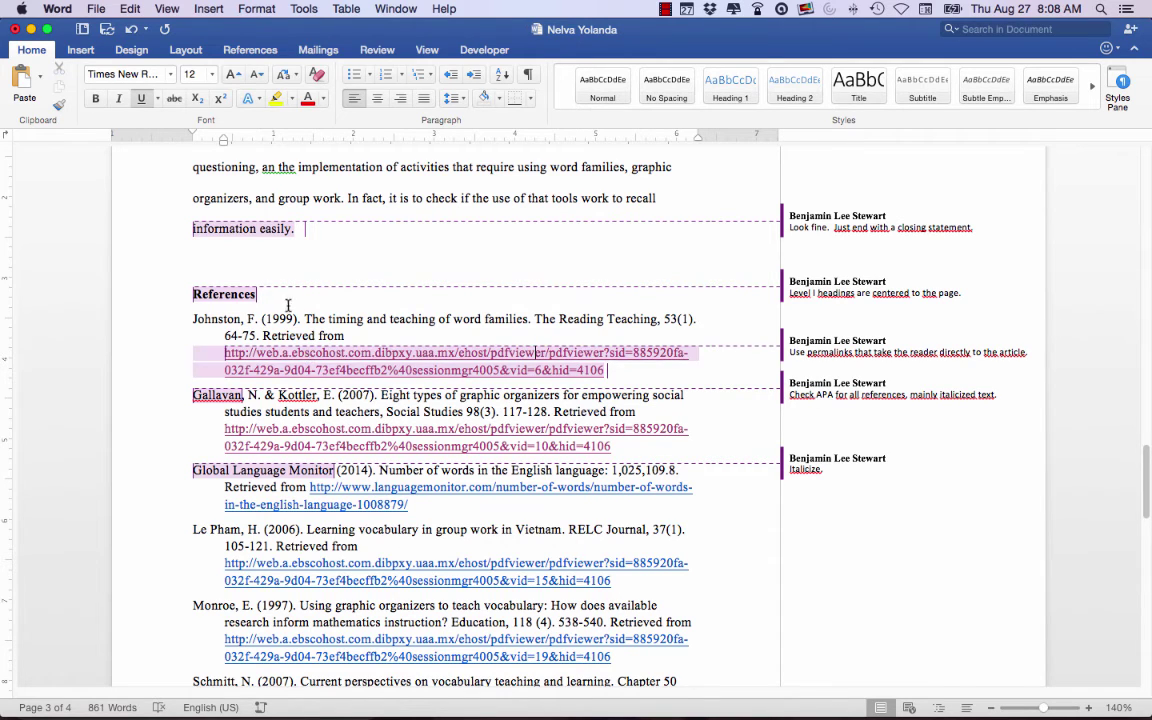
{"action": "scroll", "coordinate": [393, 557], "scroll_direction": "down", "scroll_amount": 5}
{"action": "scroll", "coordinate": [393, 557], "scroll_direction": "up", "scroll_amount": 8}
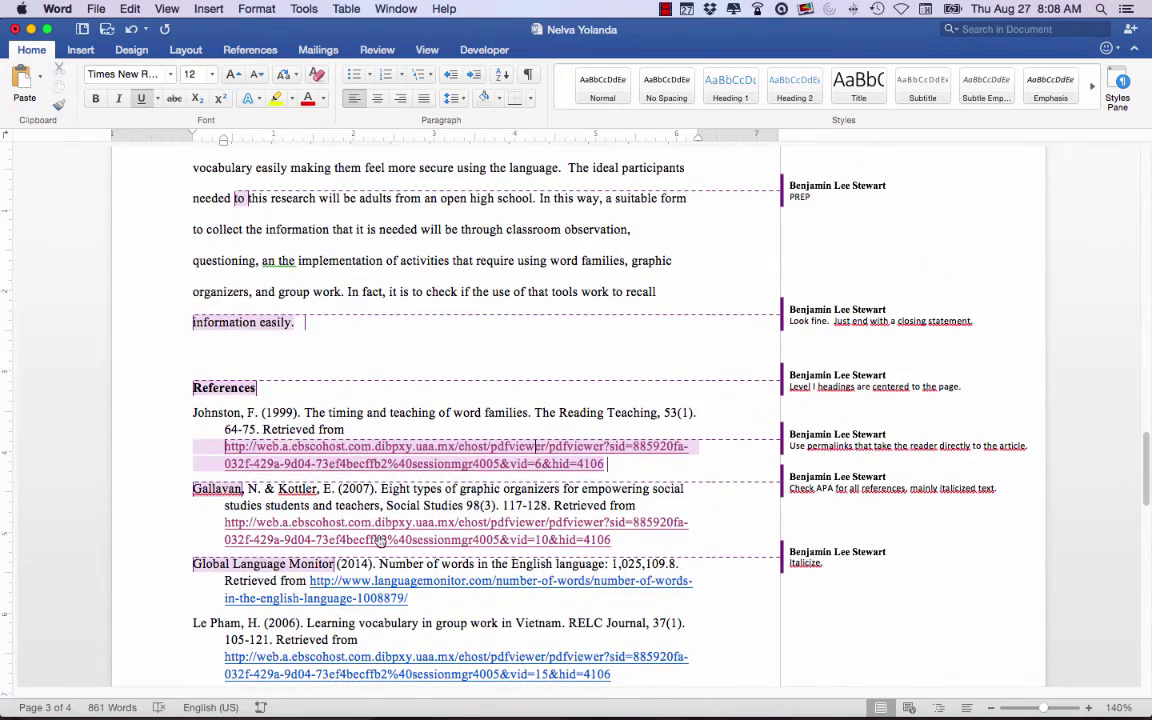
{"action": "scroll", "coordinate": [295, 538], "scroll_direction": "down", "scroll_amount": 4}
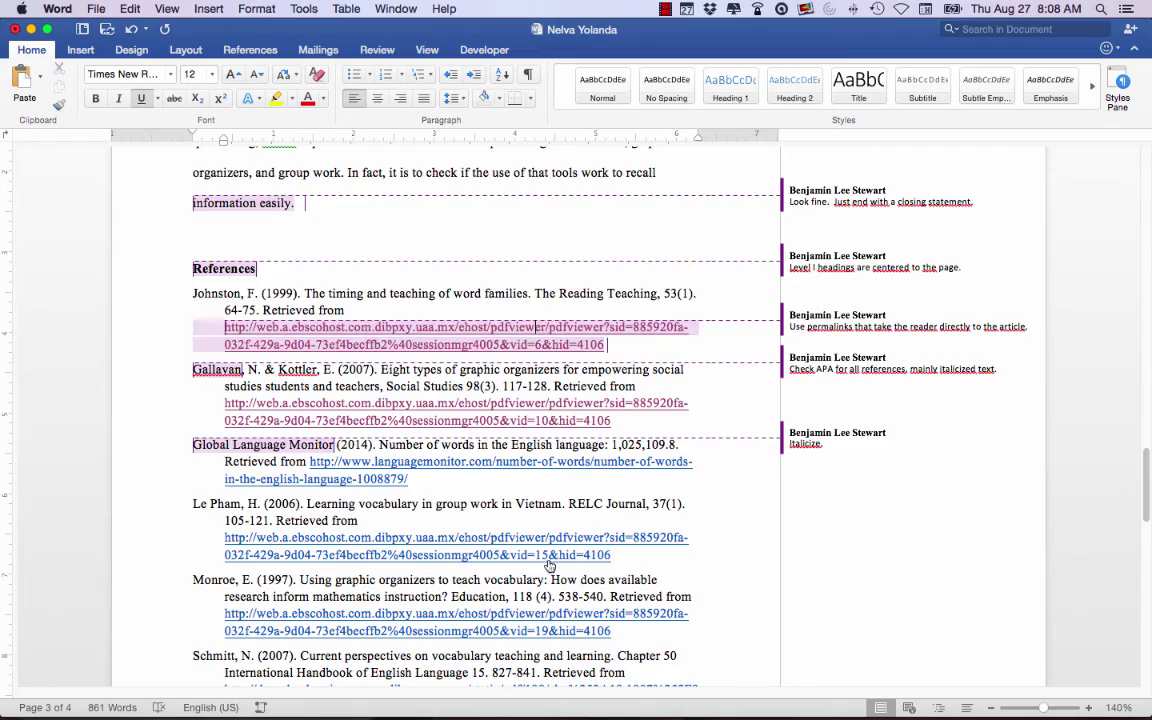
{"action": "scroll", "coordinate": [548, 481], "scroll_direction": "up", "scroll_amount": 15}
{"action": "scroll", "coordinate": [548, 560], "scroll_direction": "up", "scroll_amount": 20}
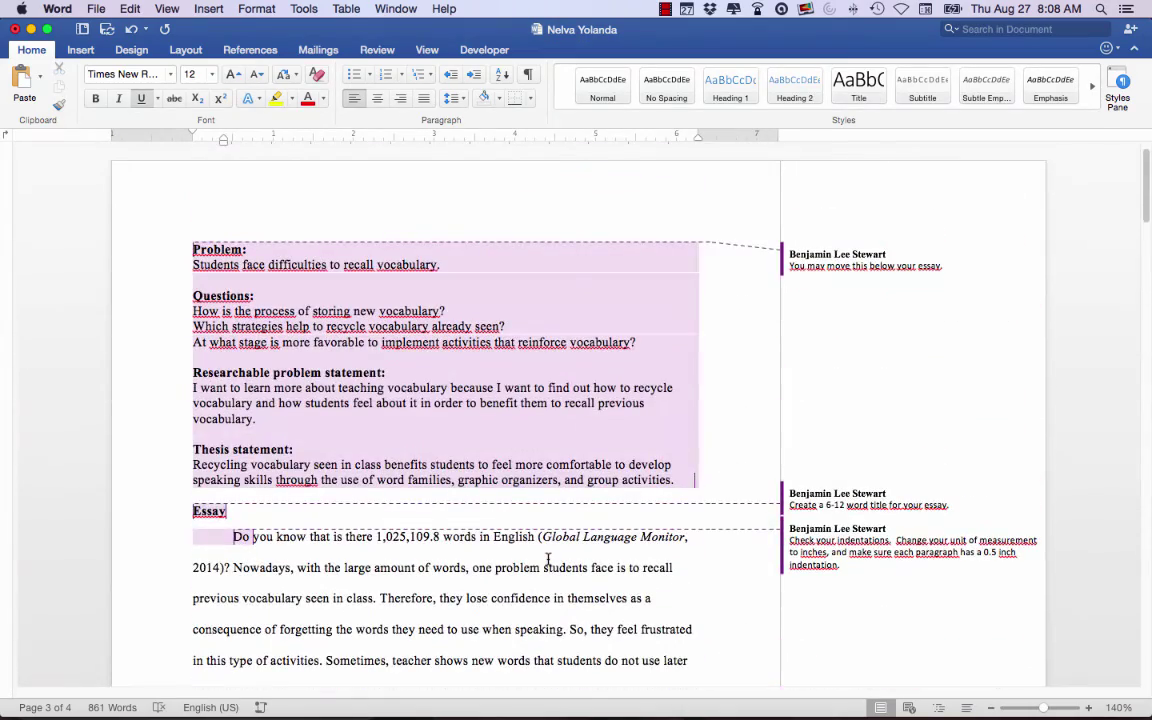